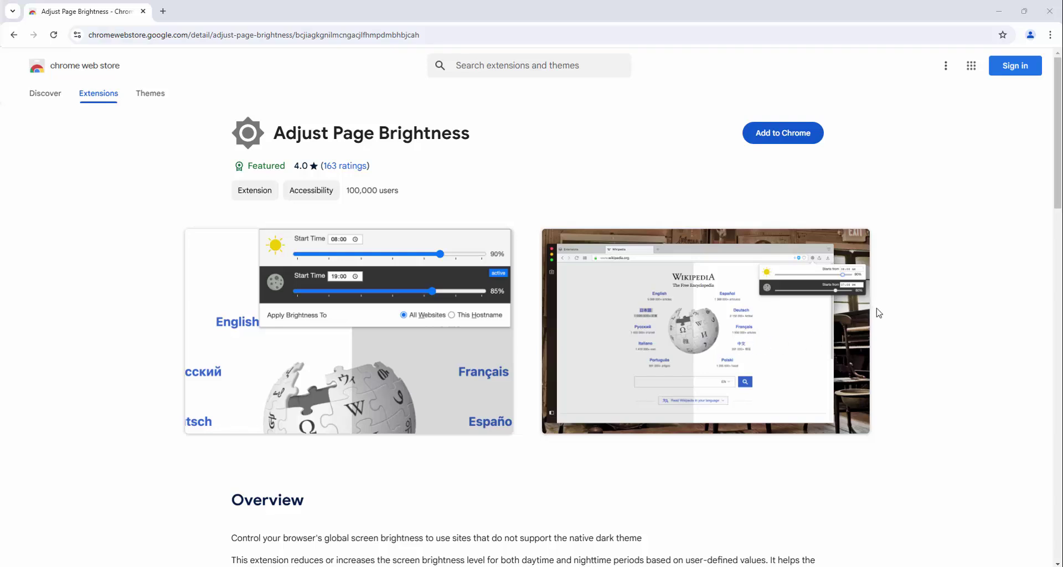
Install the Adjust Page Brightness extension from the Chrome Web Store and dismiss the installation notice.
{"action": "left_click", "coordinate": [772, 145]}
{"action": "left_click", "coordinate": [577, 138]}
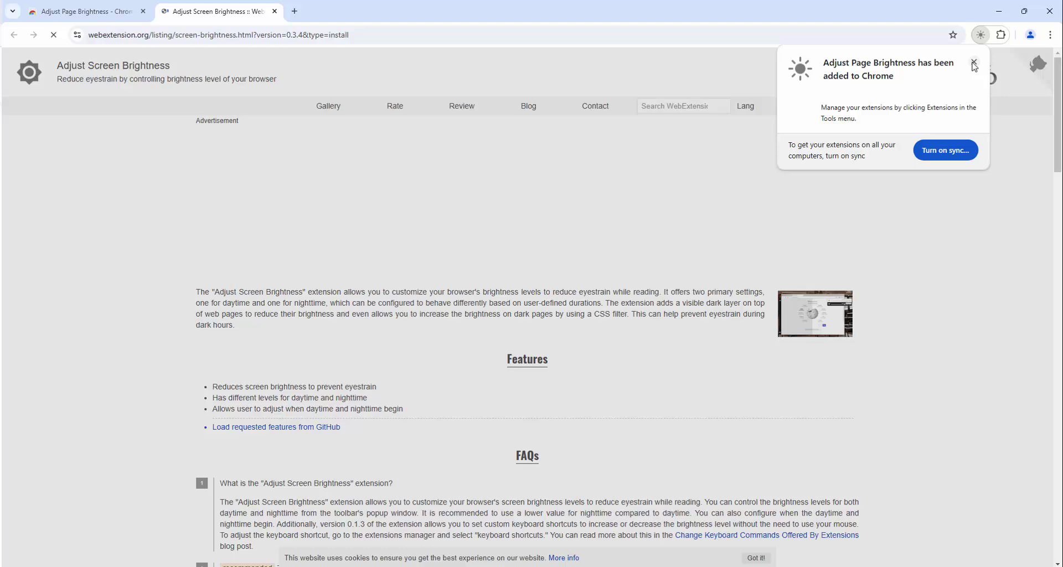
{"action": "left_click", "coordinate": [973, 63]}
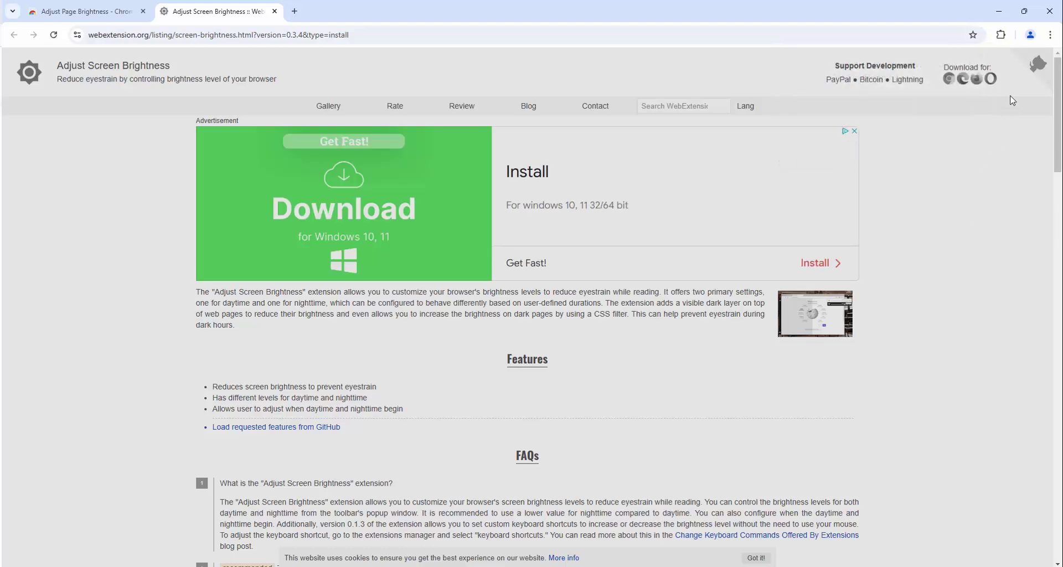
Pin the Adjust Page Brightness extension to the browser toolbar.
{"action": "left_click", "coordinate": [1002, 35]}
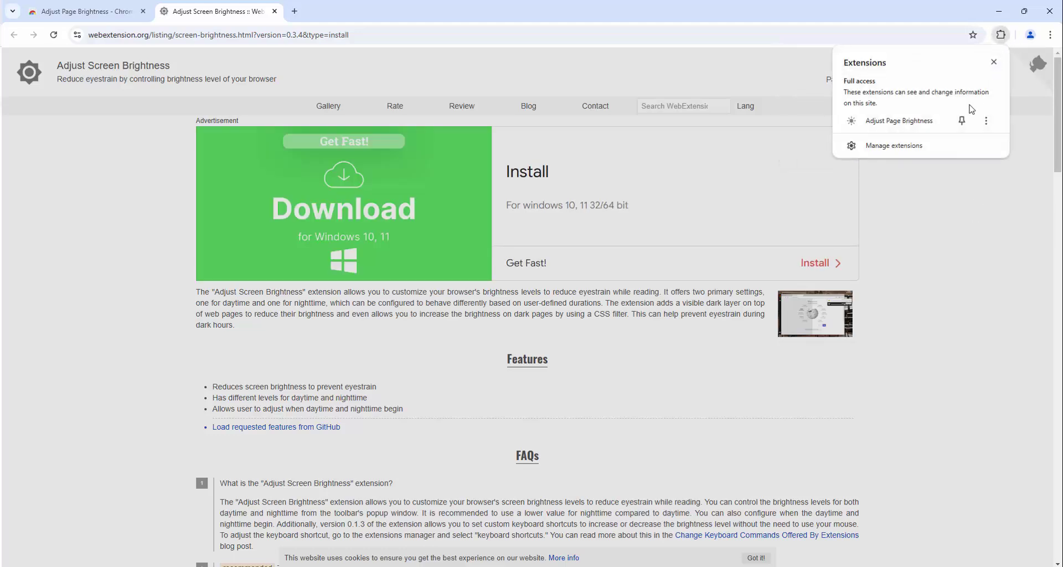
{"action": "left_click", "coordinate": [963, 121]}
{"action": "left_click", "coordinate": [968, 244]}
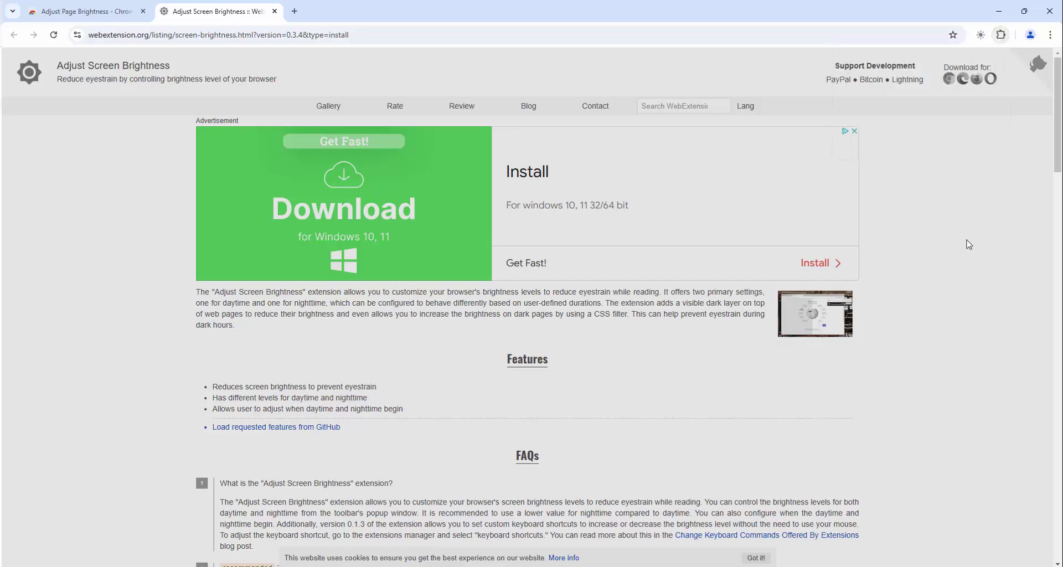
View the Adjust Page Brightness extension's management page, including its Allow in Incognito option, and close the page.
{"action": "left_click", "coordinate": [1001, 35]}
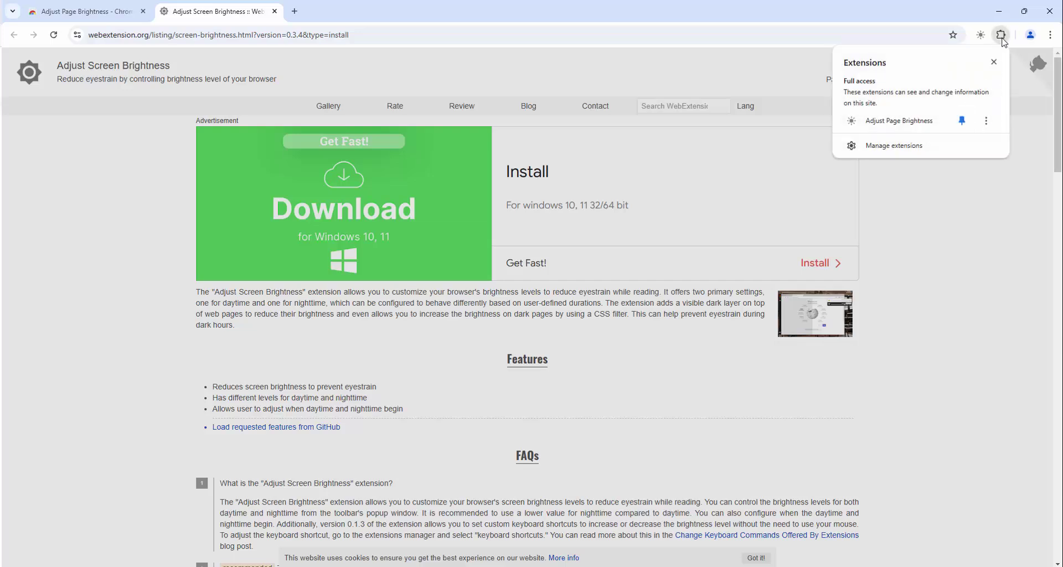
{"action": "left_click", "coordinate": [988, 122]}
{"action": "left_click", "coordinate": [895, 238]}
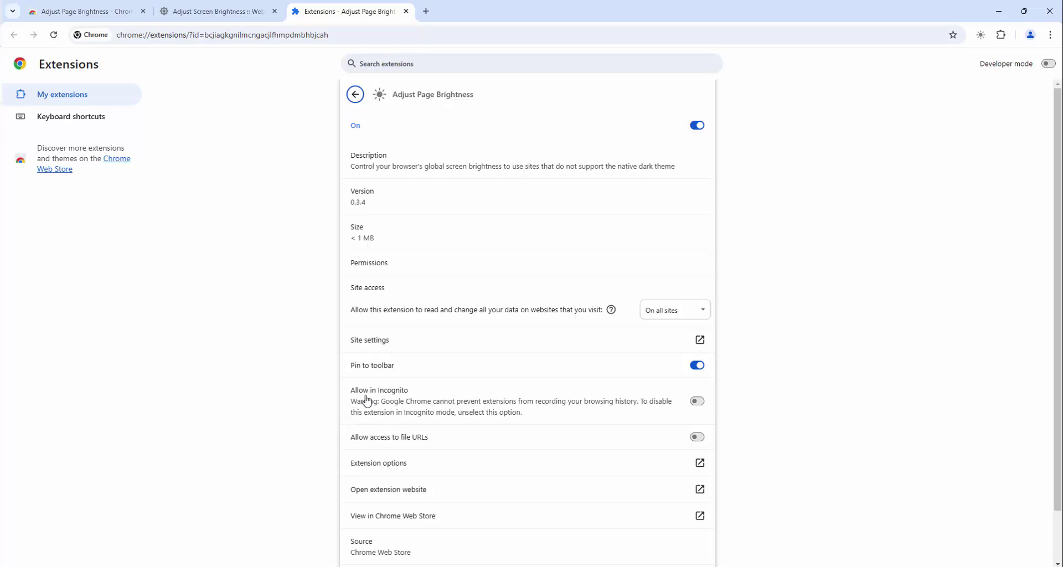
{"action": "left_click", "coordinate": [419, 395]}
{"action": "left_click", "coordinate": [406, 12]}
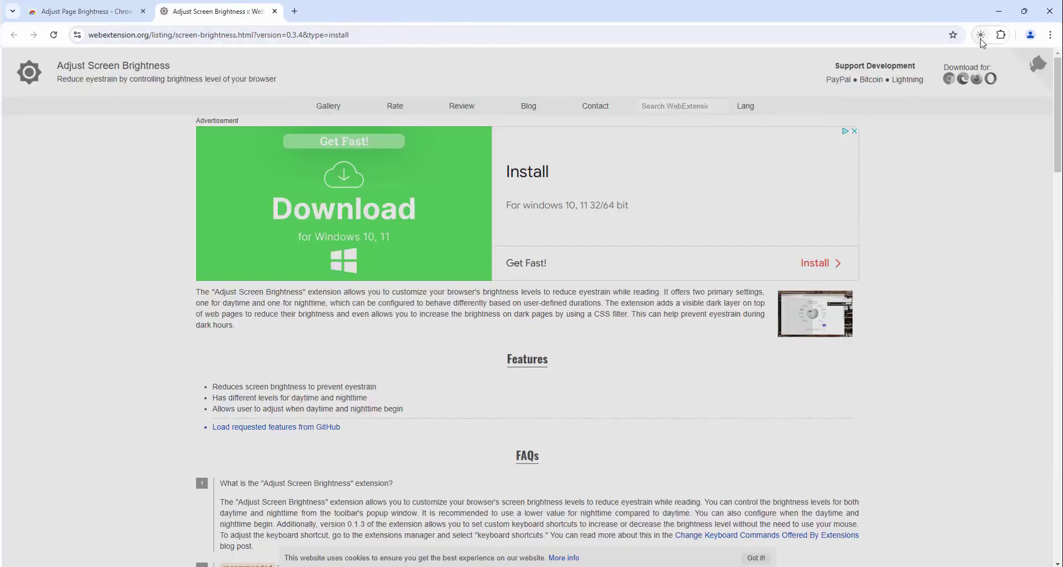
Search the web for wikipedia, open wikipedia.org and collapse the donation banner.
{"action": "left_click", "coordinate": [581, 32]}
{"action": "type", "text": "wikie"}
{"action": "key", "text": "BackSpace"}
{"action": "type", "text": "pedia"}
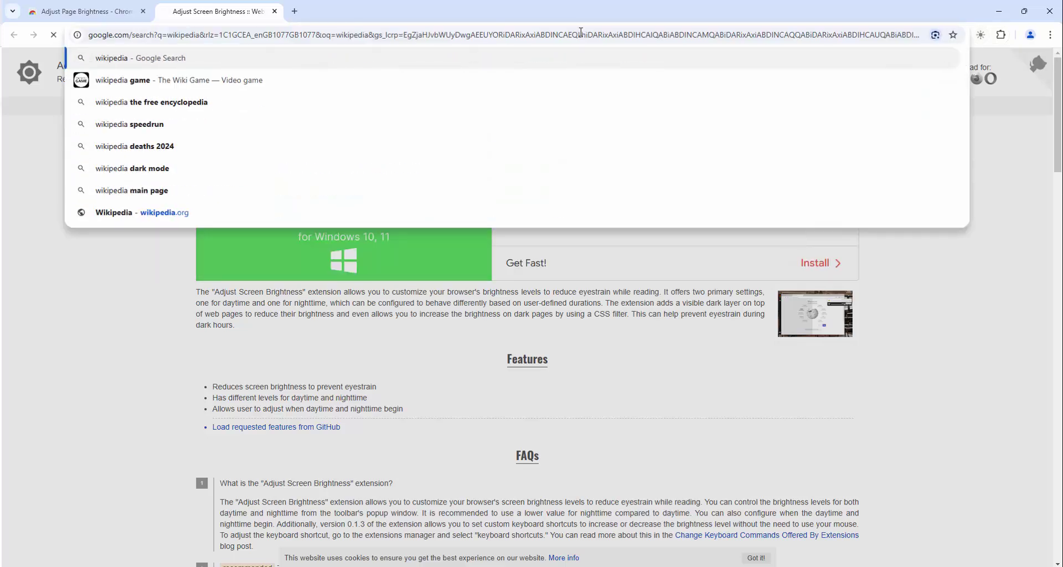
{"action": "key", "text": "Return"}
{"action": "left_click", "coordinate": [149, 171]}
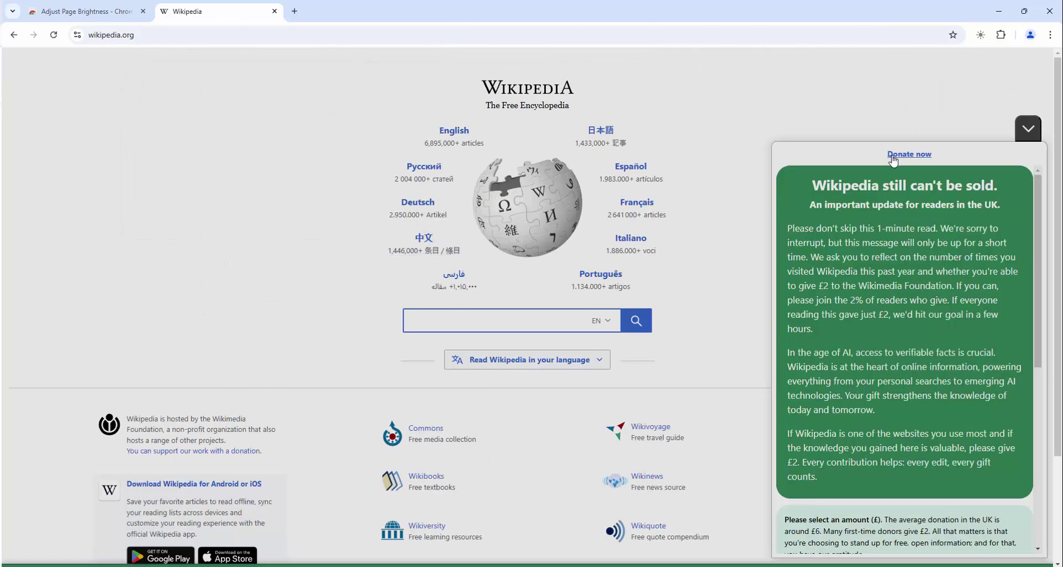
{"action": "left_click", "coordinate": [1027, 130]}
{"action": "left_click", "coordinate": [1034, 469]}
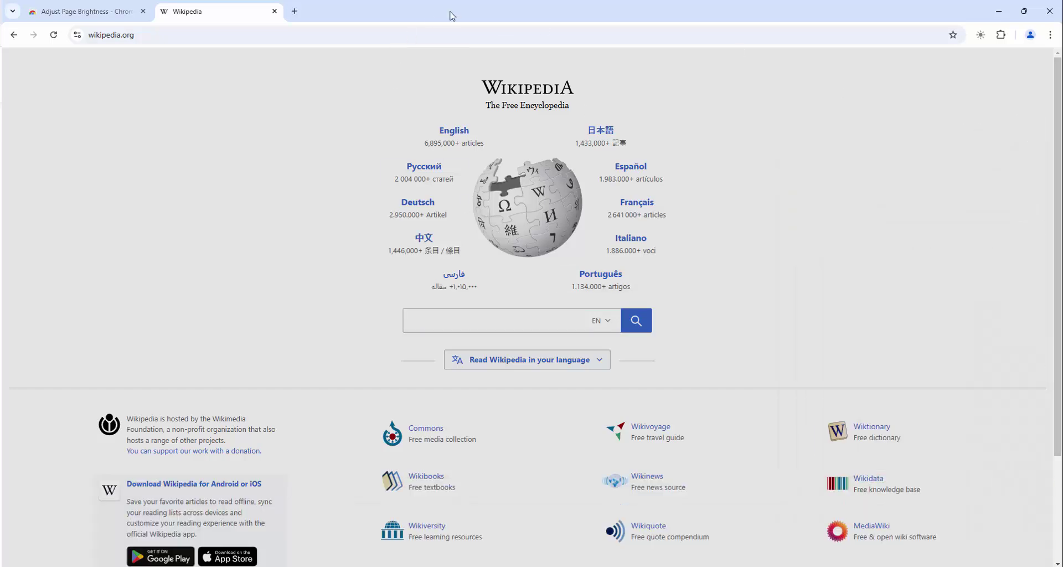
Set the extension's daytime brightness to 80% and its nighttime brightness to 50%.
{"action": "left_click", "coordinate": [981, 35]}
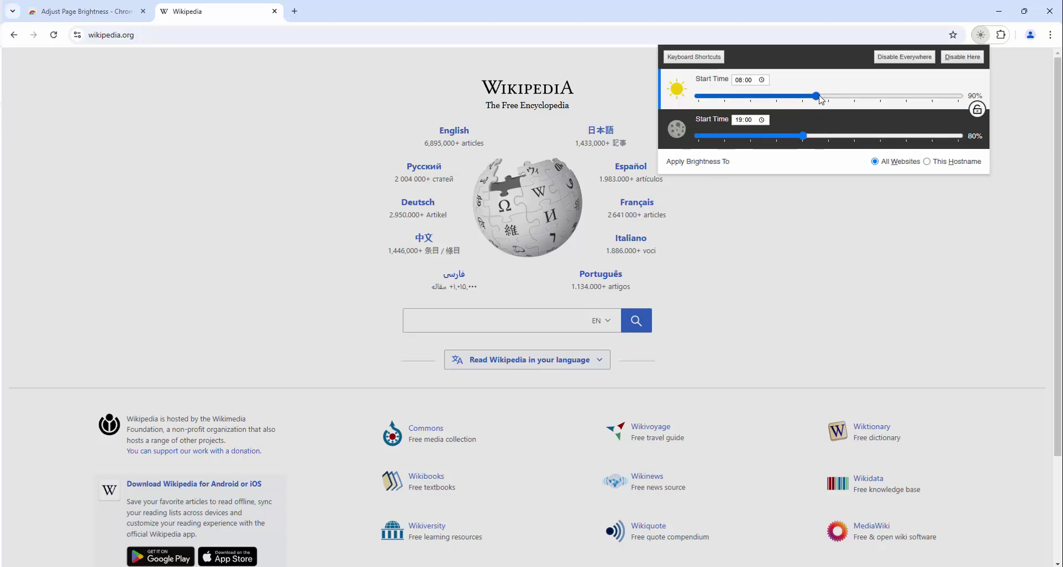
{"action": "mouse_move", "coordinate": [820, 99]}
{"action": "left_mouse_down"}
{"action": "mouse_move", "coordinate": [959, 107]}
{"action": "mouse_move", "coordinate": [831, 110]}
{"action": "left_mouse_up"}
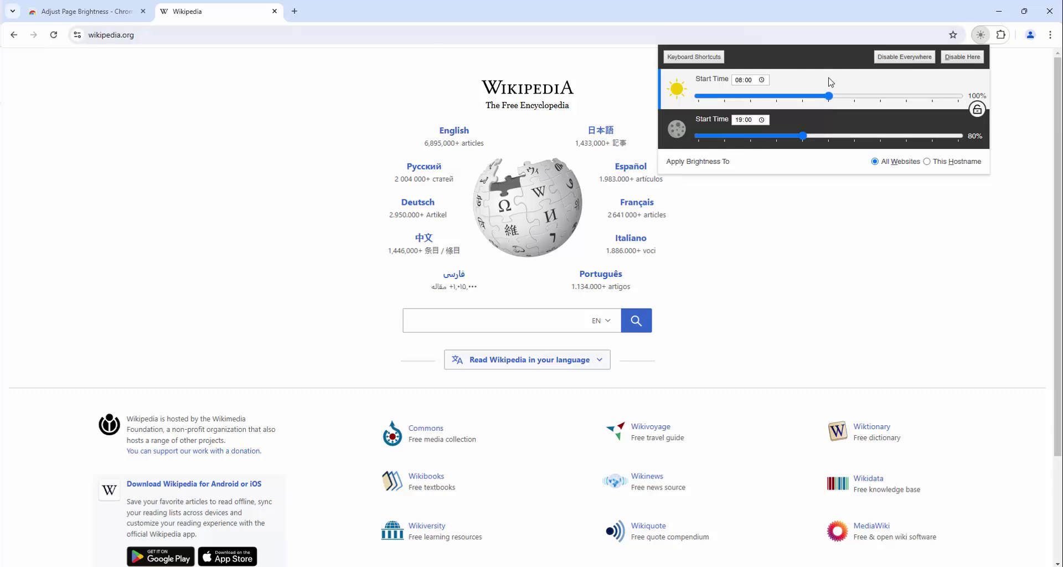
{"action": "left_click_drag", "start_coordinate": [828, 97], "coordinate": [803, 96]}
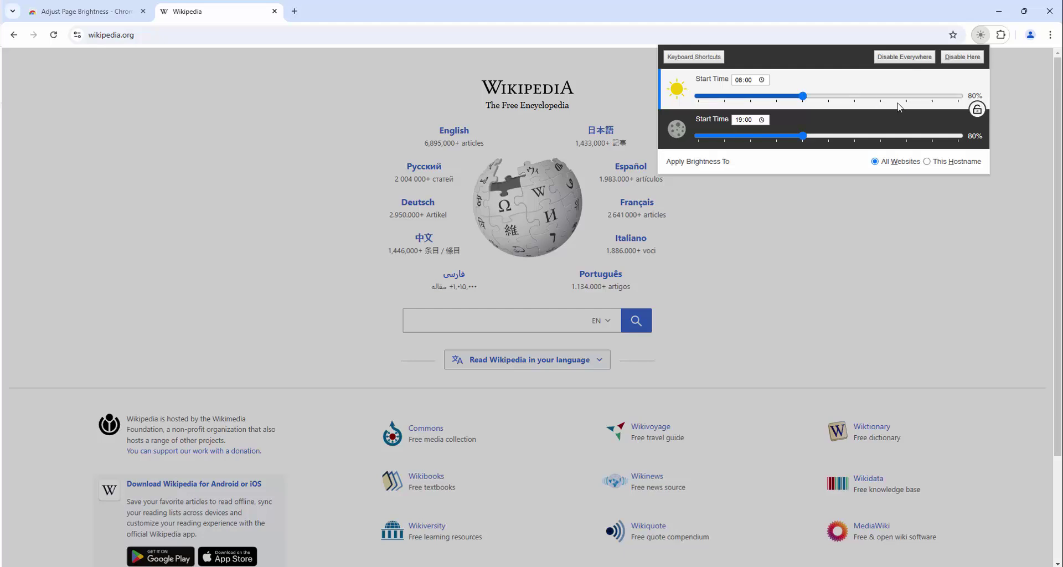
{"action": "left_click_drag", "start_coordinate": [804, 135], "coordinate": [766, 136]}
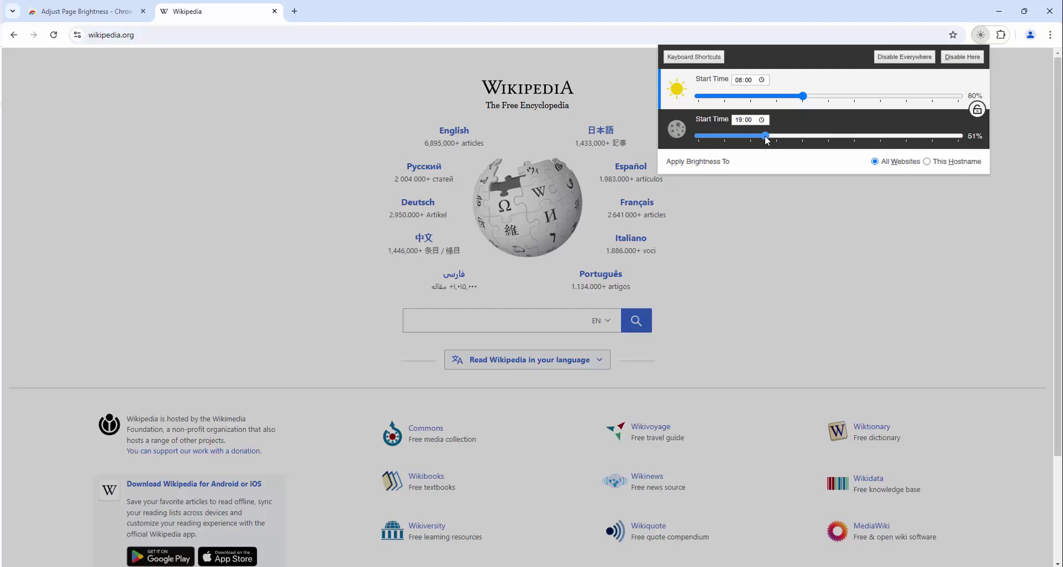
Set the nighttime brightness period to start at 17:00.
{"action": "left_click", "coordinate": [761, 80]}
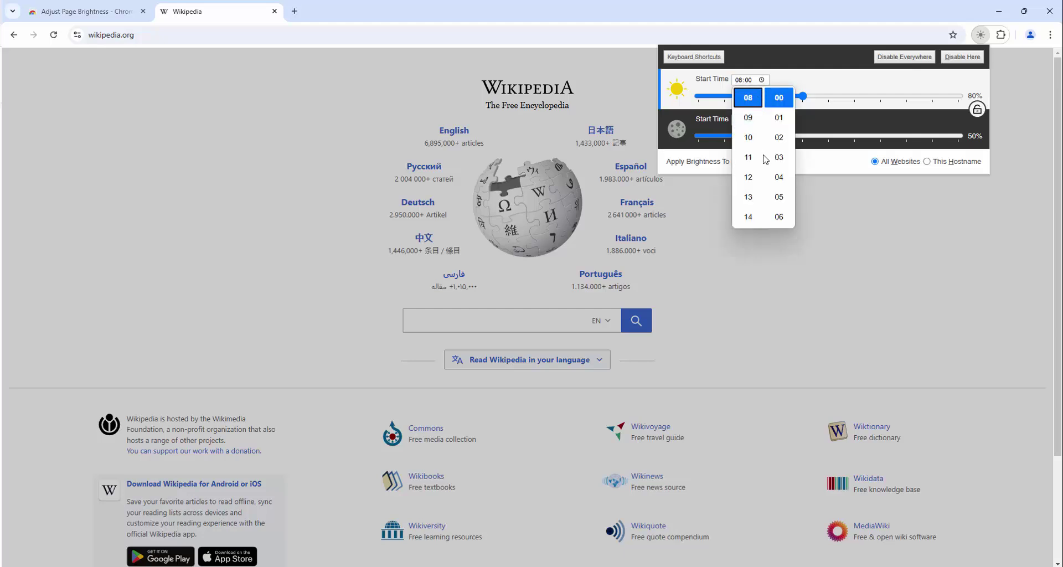
{"action": "left_click", "coordinate": [814, 78]}
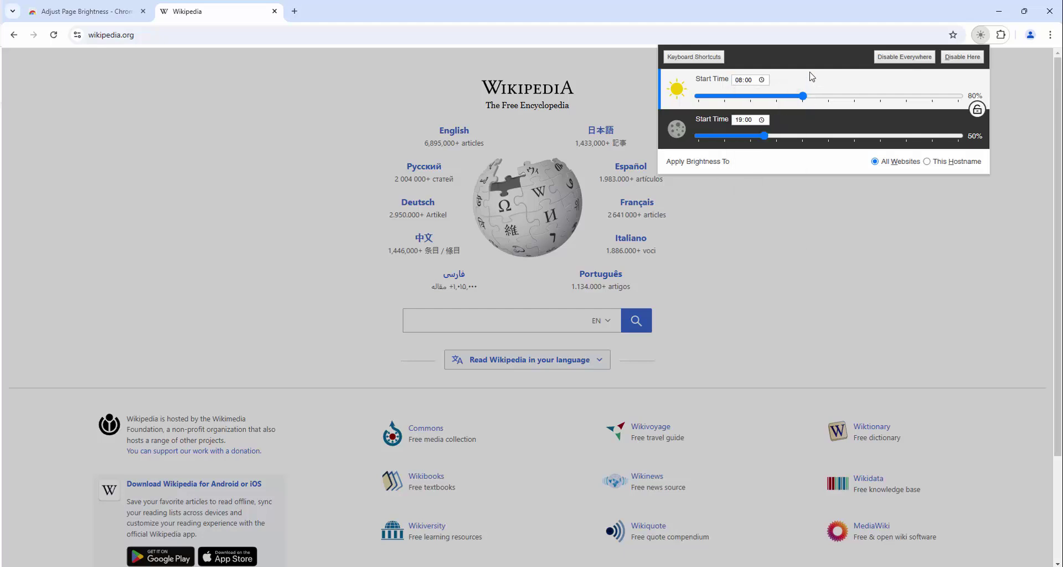
{"action": "left_click", "coordinate": [738, 119]}
{"action": "left_click", "coordinate": [763, 119]}
{"action": "scroll", "coordinate": [761, 151], "scroll_direction": "down", "scroll_amount": 3}
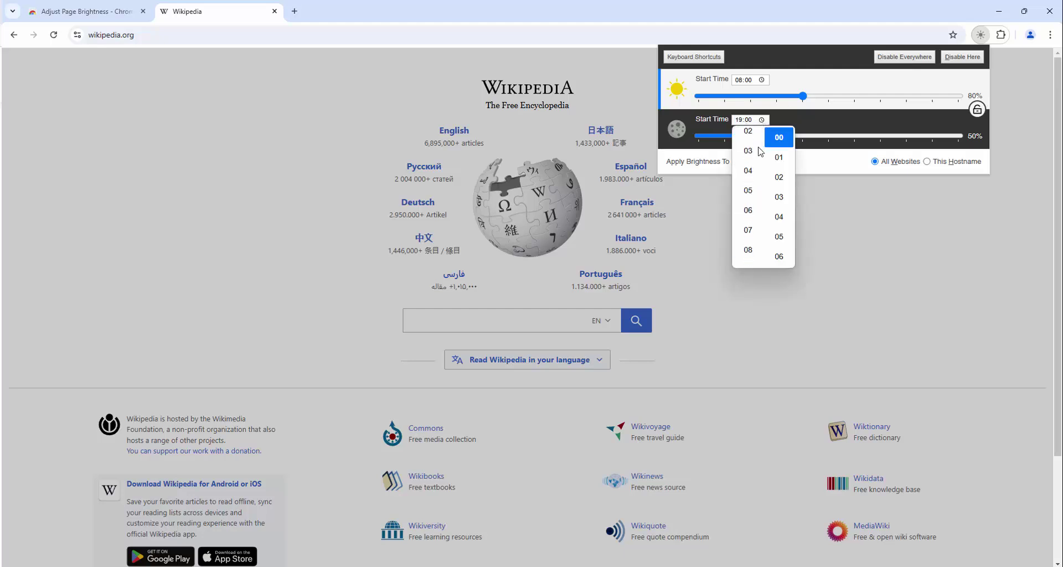
{"action": "scroll", "coordinate": [753, 168], "scroll_direction": "down", "scroll_amount": 2}
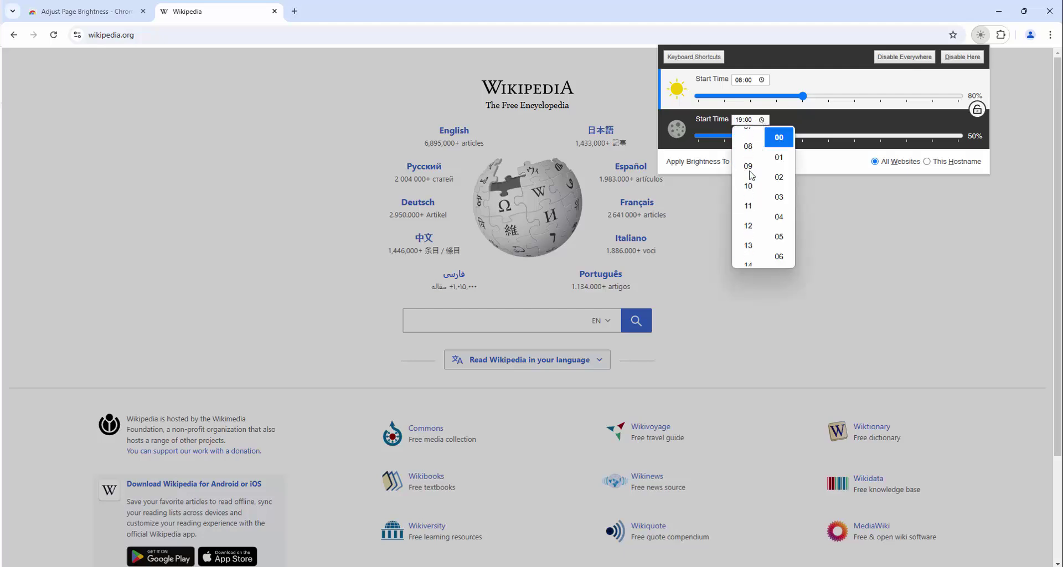
{"action": "left_click", "coordinate": [759, 235]}
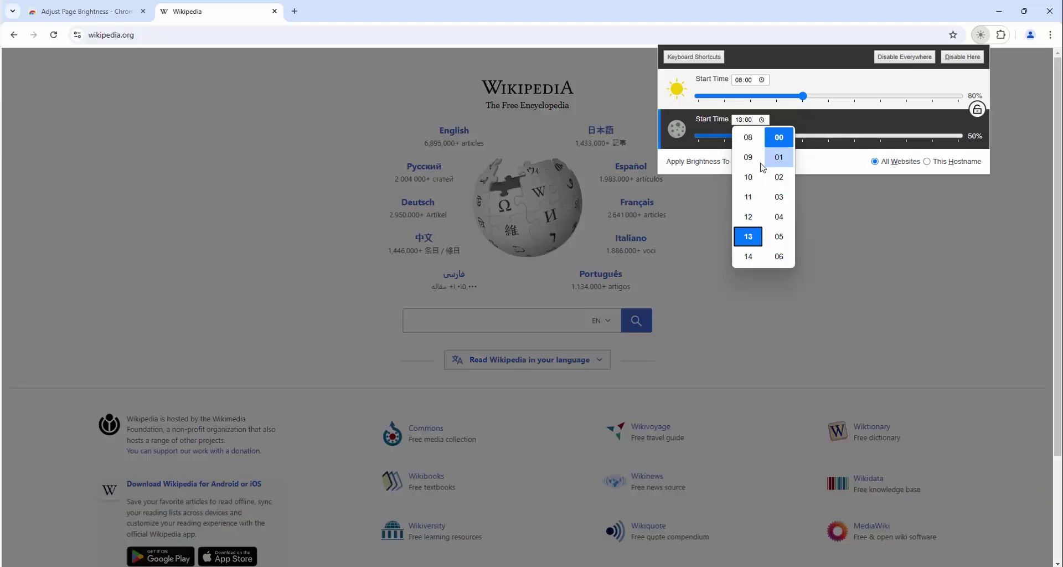
{"action": "scroll", "coordinate": [775, 187], "scroll_direction": "down", "scroll_amount": 2}
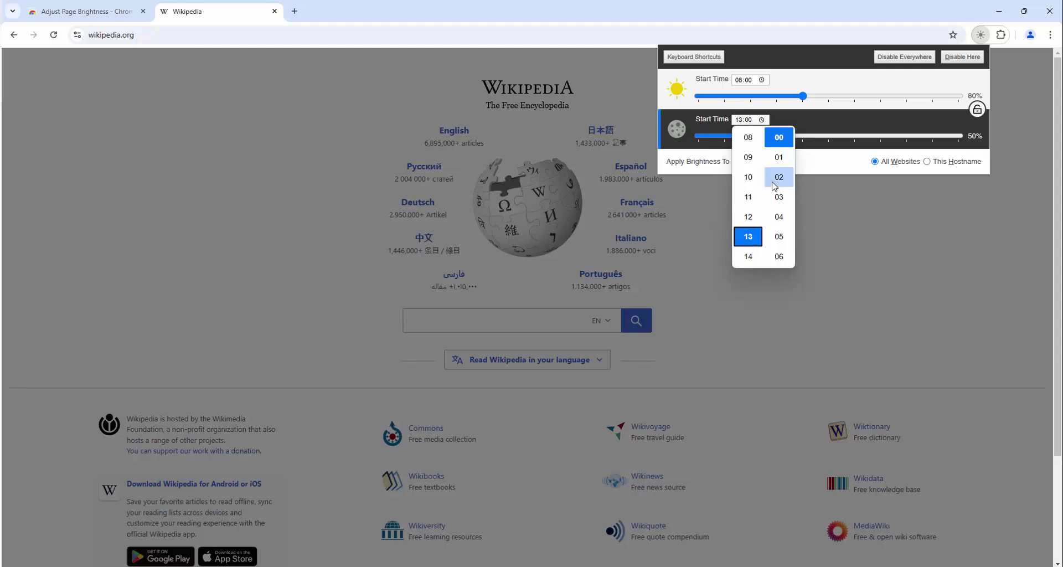
{"action": "scroll", "coordinate": [750, 211], "scroll_direction": "down", "scroll_amount": 3}
{"action": "left_click", "coordinate": [748, 197]}
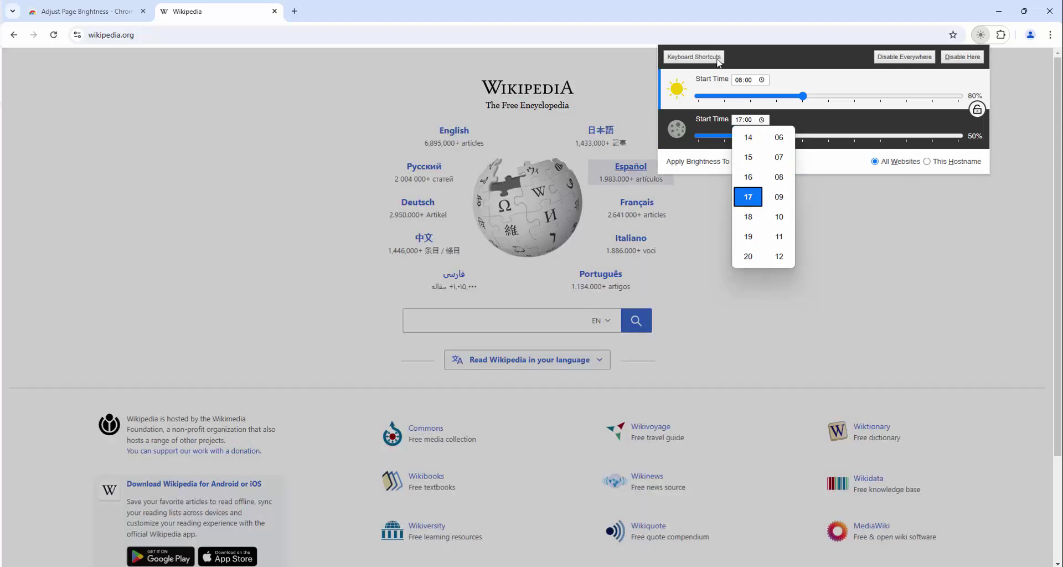
{"action": "left_click", "coordinate": [858, 87]}
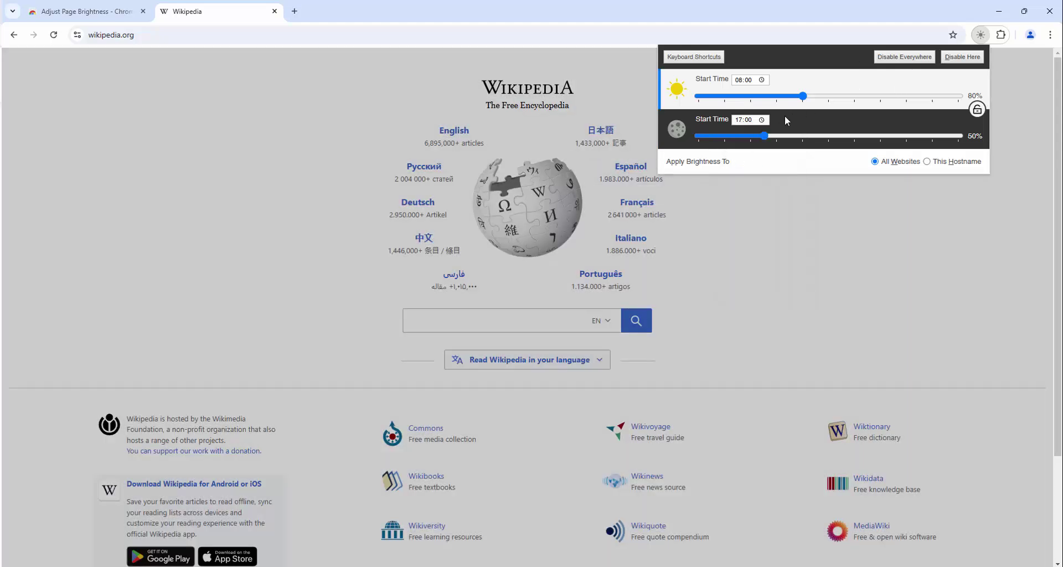
Apply the brightness to This Hostname on Wikipedia, and open google.com in a new tab to compare the two sites.
{"action": "left_click", "coordinate": [948, 165]}
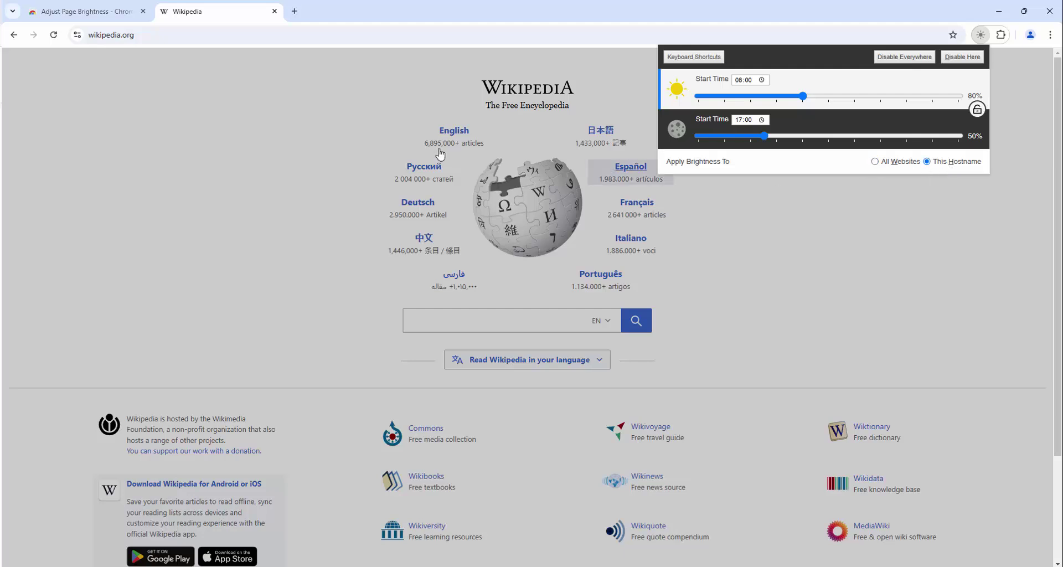
{"action": "left_click", "coordinate": [294, 11]}
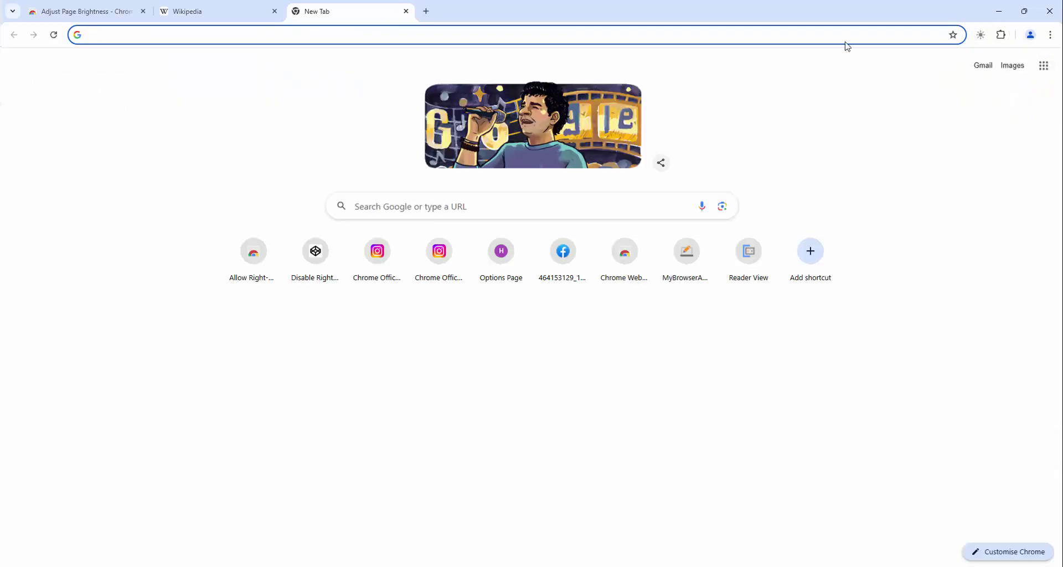
{"action": "type", "text": "google.com"}
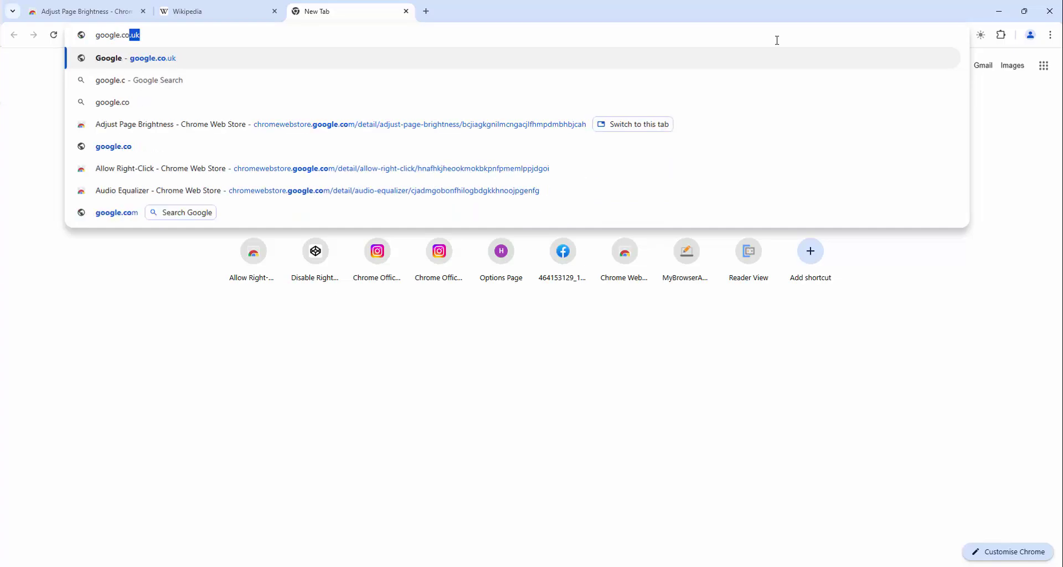
{"action": "key", "text": "Return"}
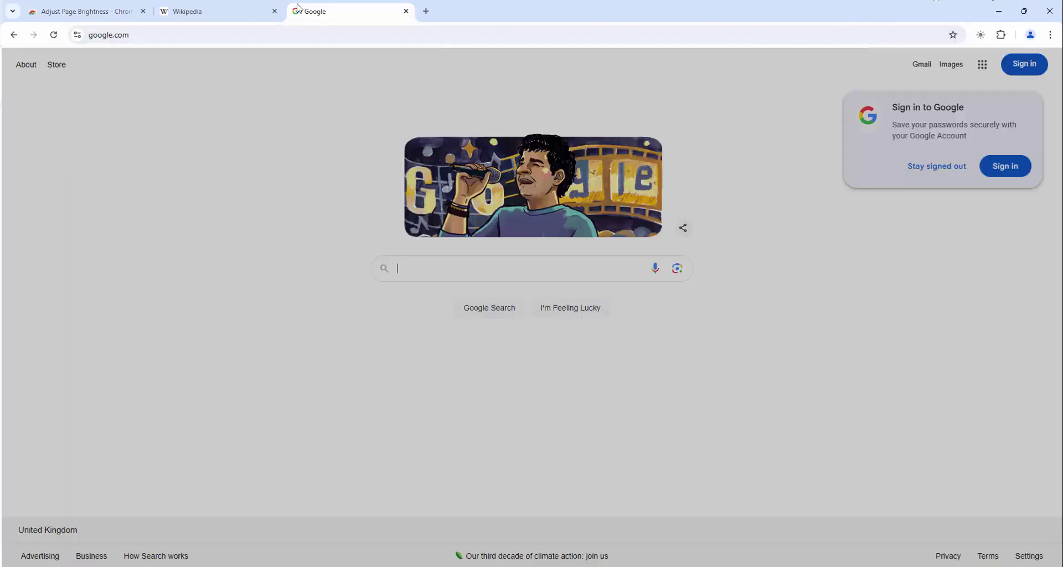
{"action": "left_click", "coordinate": [227, 6]}
{"action": "left_click", "coordinate": [387, 13]}
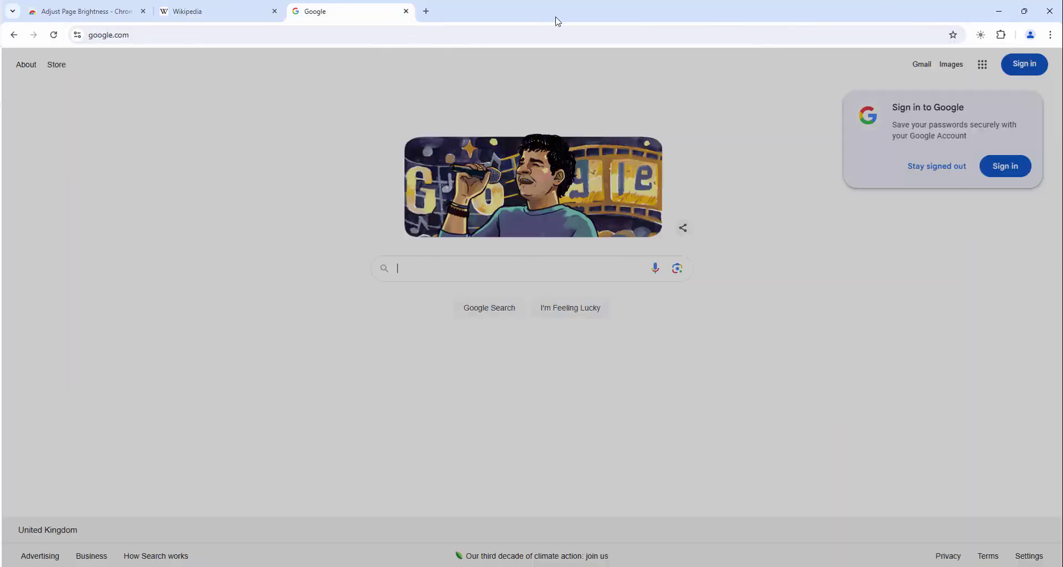
On the Google page, apply brightness to All Websites and try disabling the dimming both here and everywhere.
{"action": "left_click", "coordinate": [982, 35]}
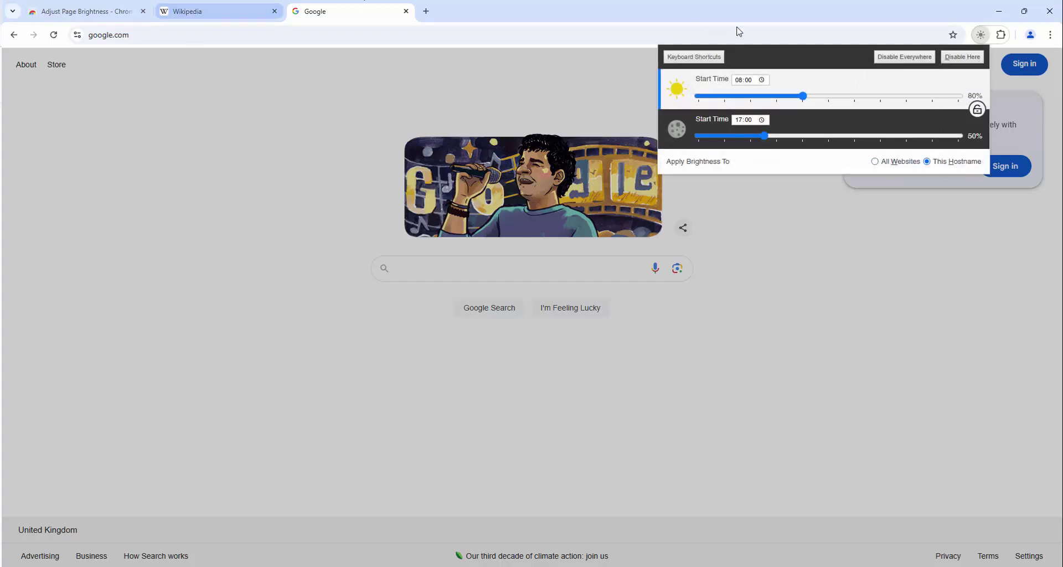
{"action": "left_click", "coordinate": [958, 58]}
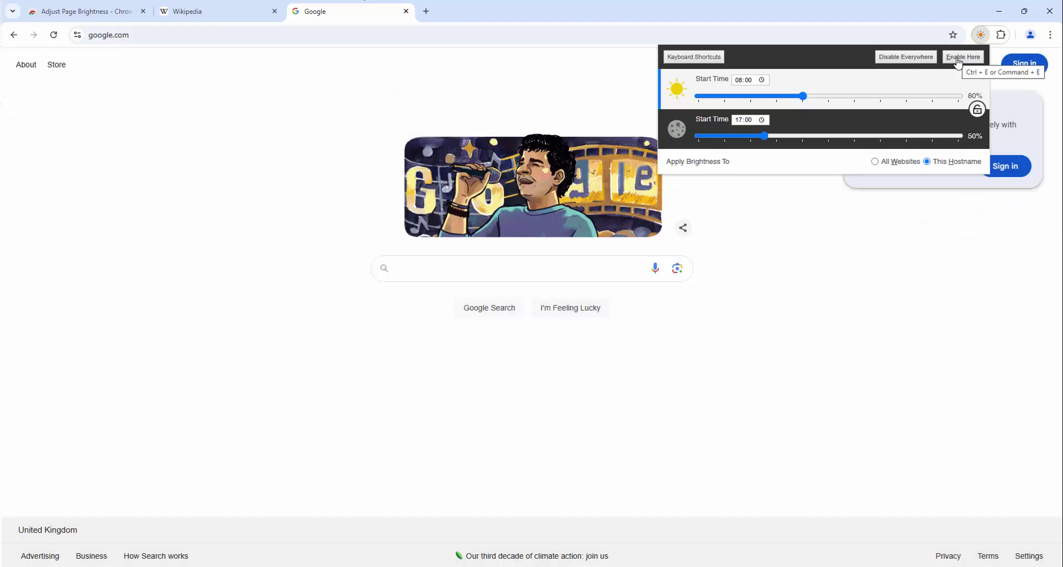
{"action": "left_click", "coordinate": [895, 162]}
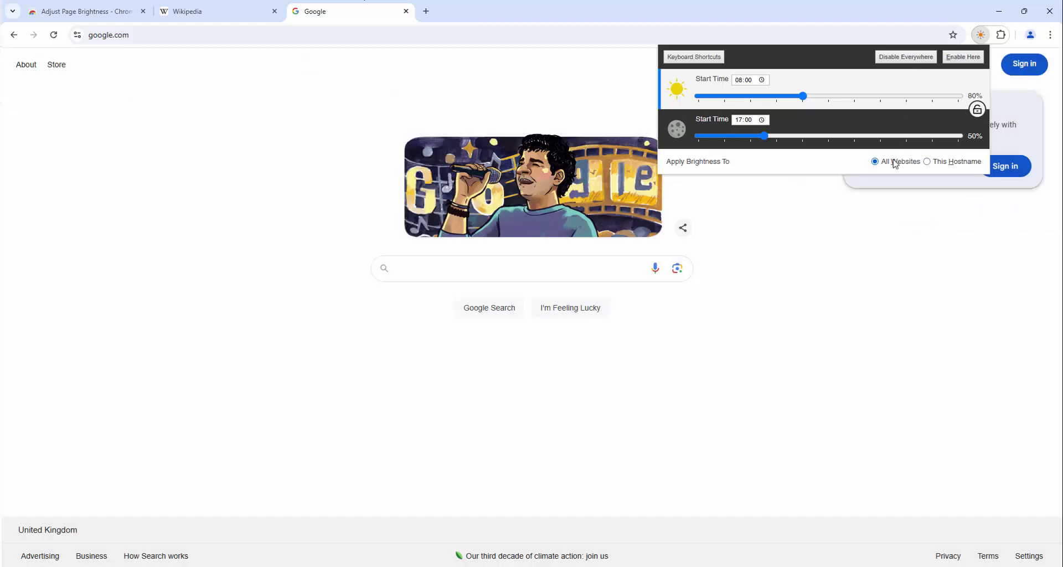
{"action": "left_click", "coordinate": [924, 61]}
{"action": "left_click", "coordinate": [912, 62]}
Disable the brightness adjustment on the Wikipedia page only and compare it with the Google page.
{"action": "left_click", "coordinate": [224, 7]}
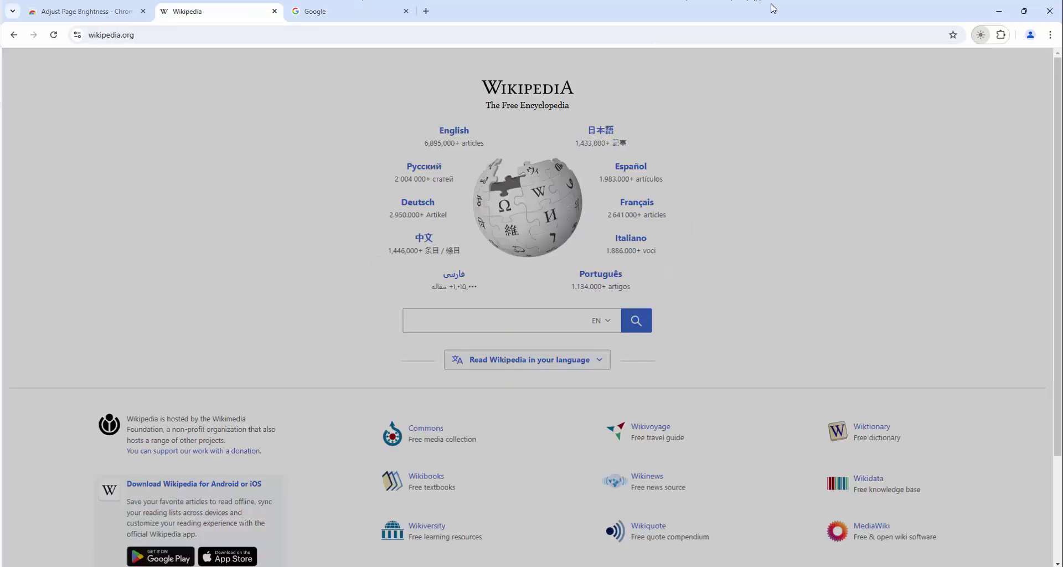
{"action": "left_click", "coordinate": [981, 34]}
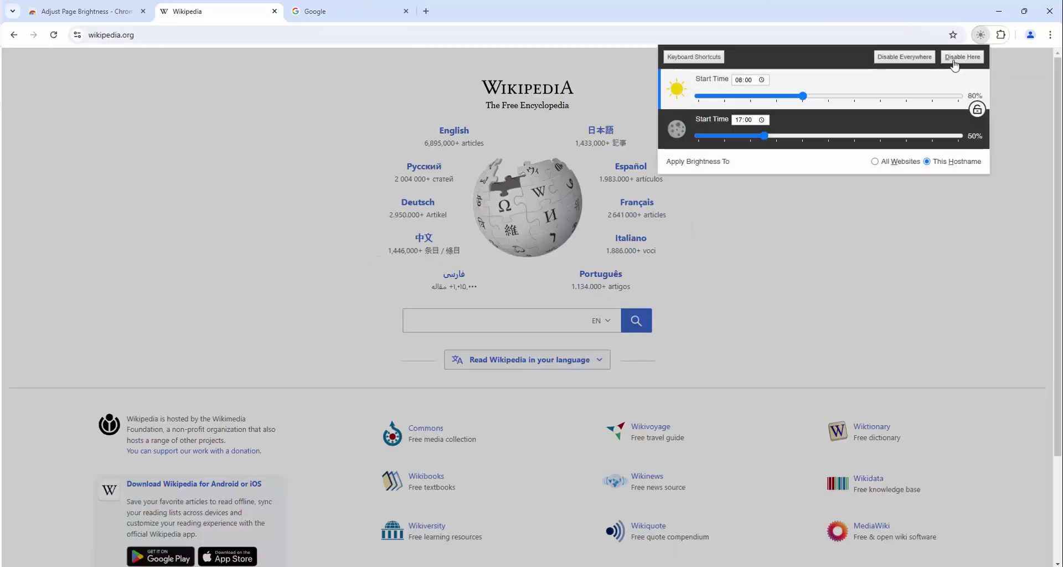
{"action": "left_click", "coordinate": [952, 58]}
{"action": "left_click", "coordinate": [318, 5]}
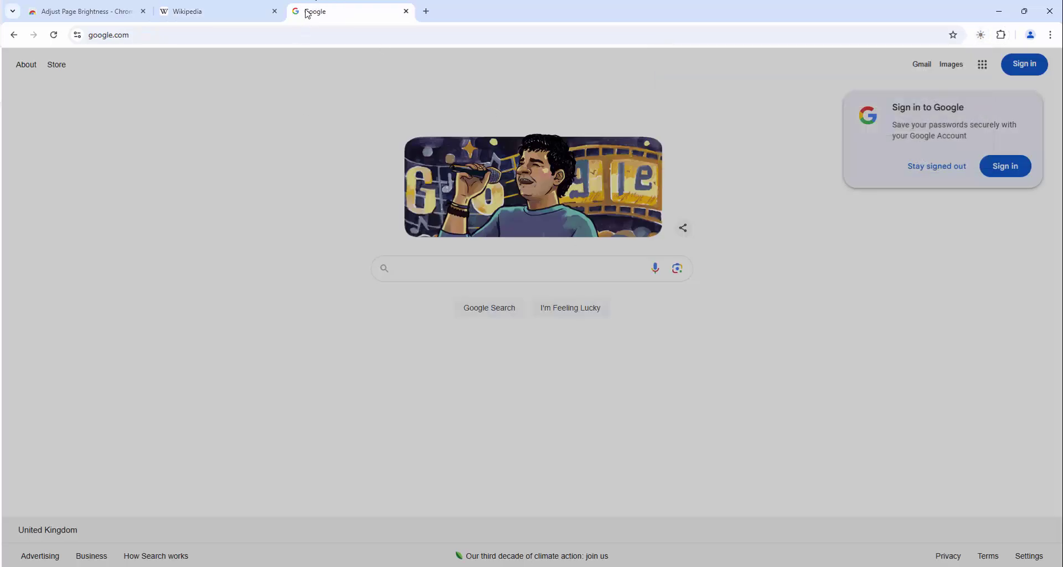
{"action": "mouse_move", "coordinate": [228, 4]}
Open the brightness extension's help page about keyboard shortcuts.
{"action": "left_click", "coordinate": [980, 34]}
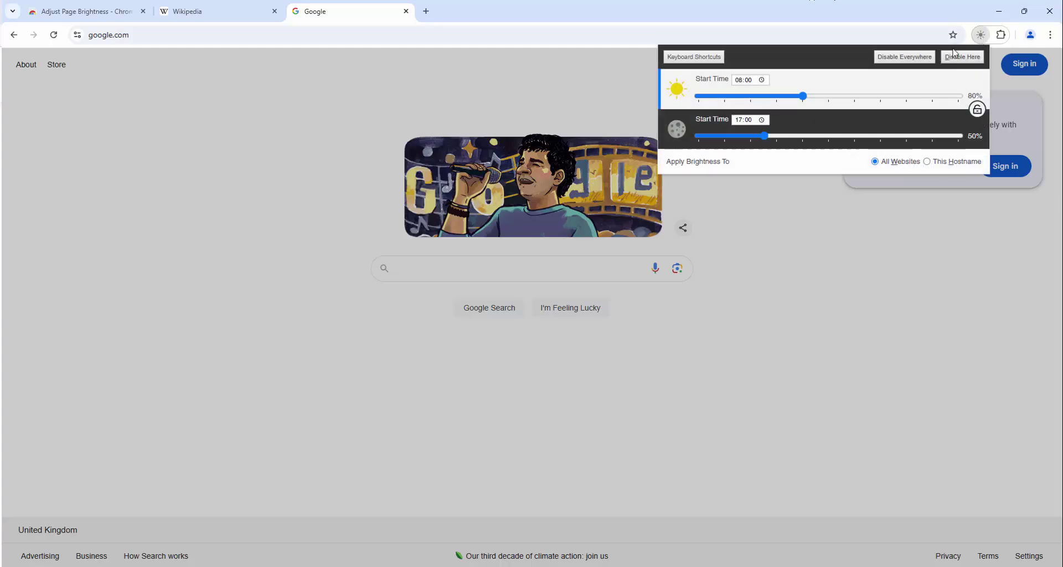
{"action": "left_click", "coordinate": [687, 57]}
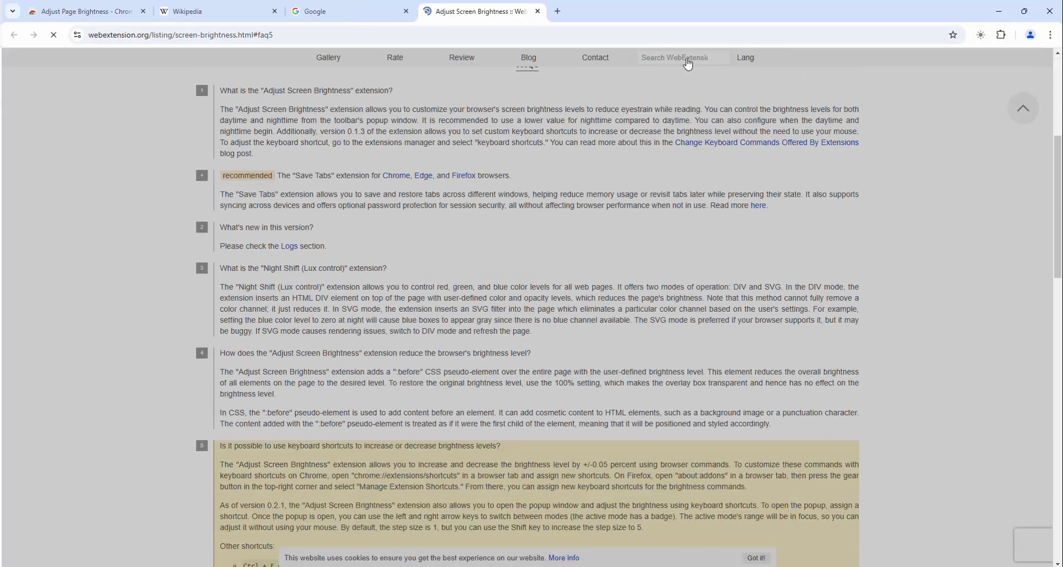
Read the help page's list of other shortcuts and try the one for disabling brightness on the Google page.
{"action": "scroll", "coordinate": [226, 234], "scroll_direction": "down", "scroll_amount": 2}
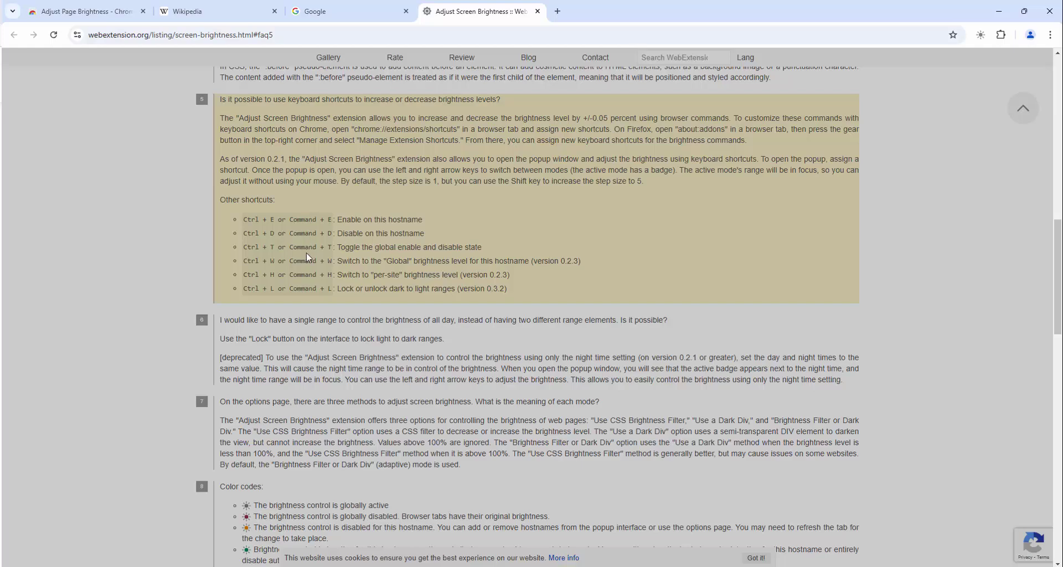
{"action": "left_click", "coordinate": [337, 12]}
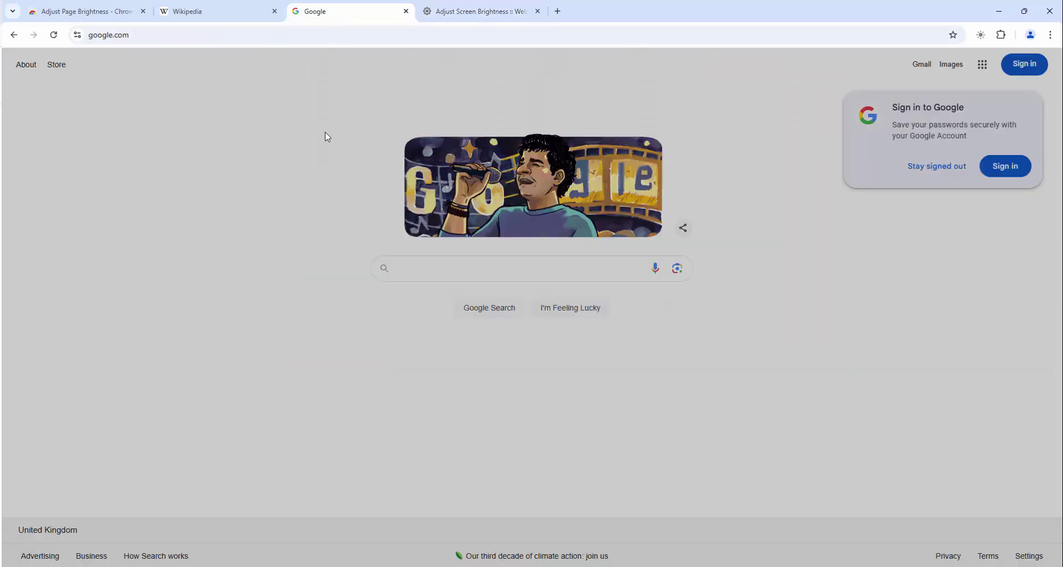
{"action": "key", "text": "ctrl+k"}
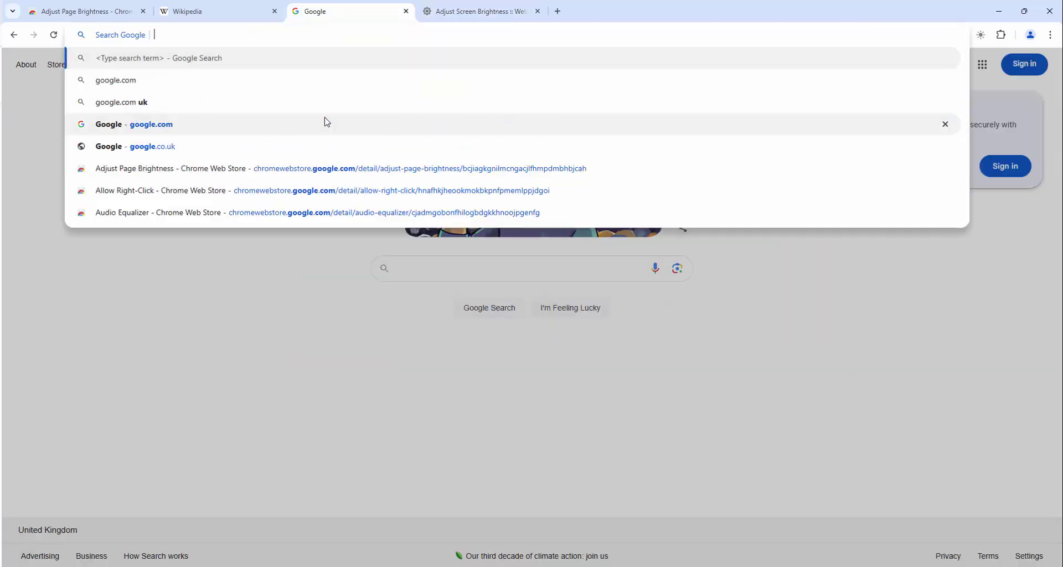
{"action": "left_click", "coordinate": [307, 283]}
{"action": "key", "text": "ctrl+d"}
{"action": "left_click", "coordinate": [948, 62]}
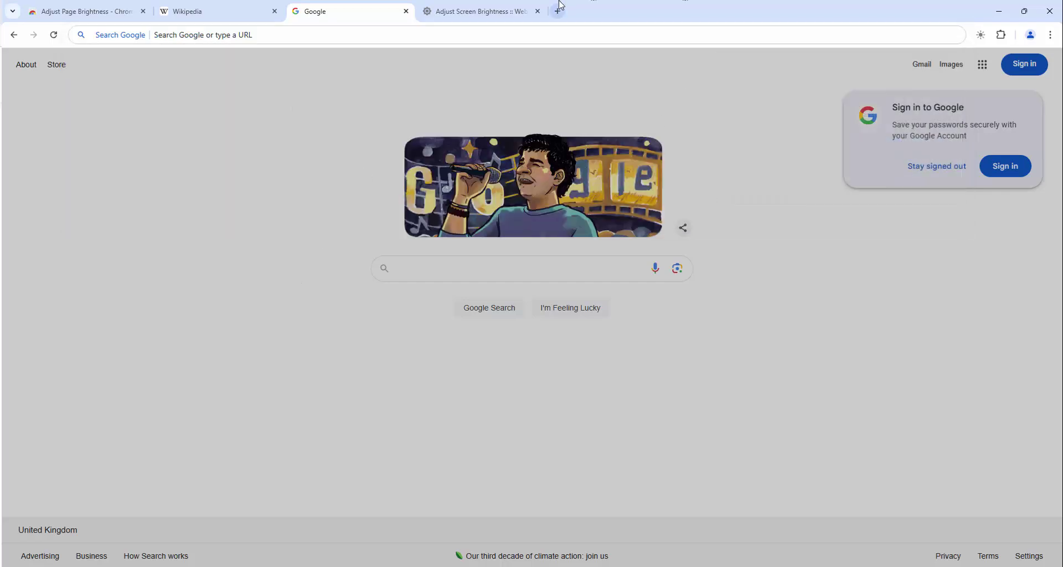
{"action": "left_click", "coordinate": [557, 12]}
{"action": "left_click", "coordinate": [481, 11]}
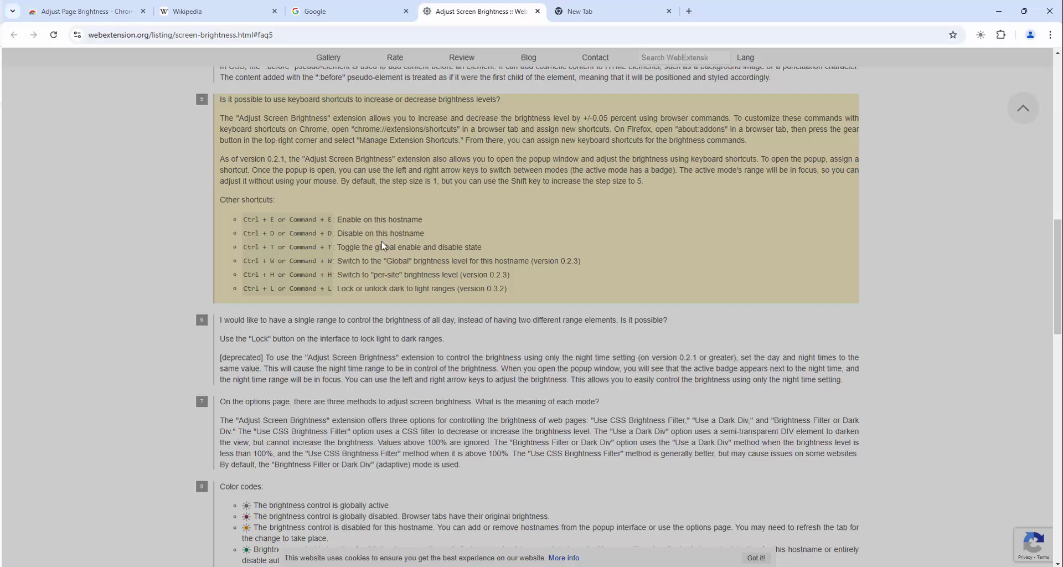
{"action": "scroll", "coordinate": [382, 244], "scroll_direction": "up", "scroll_amount": 15}
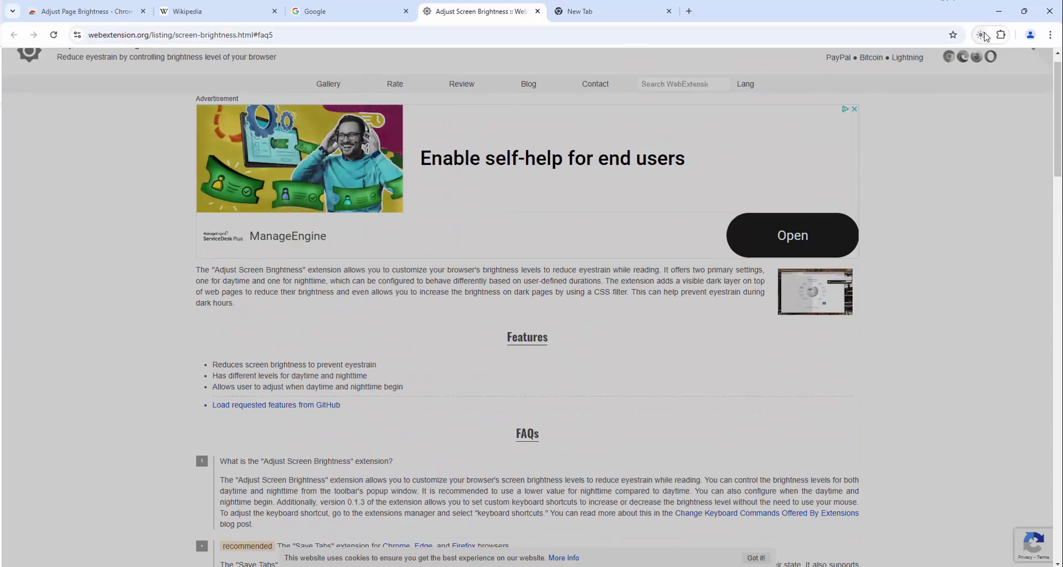
{"action": "right_click", "coordinate": [981, 35]}
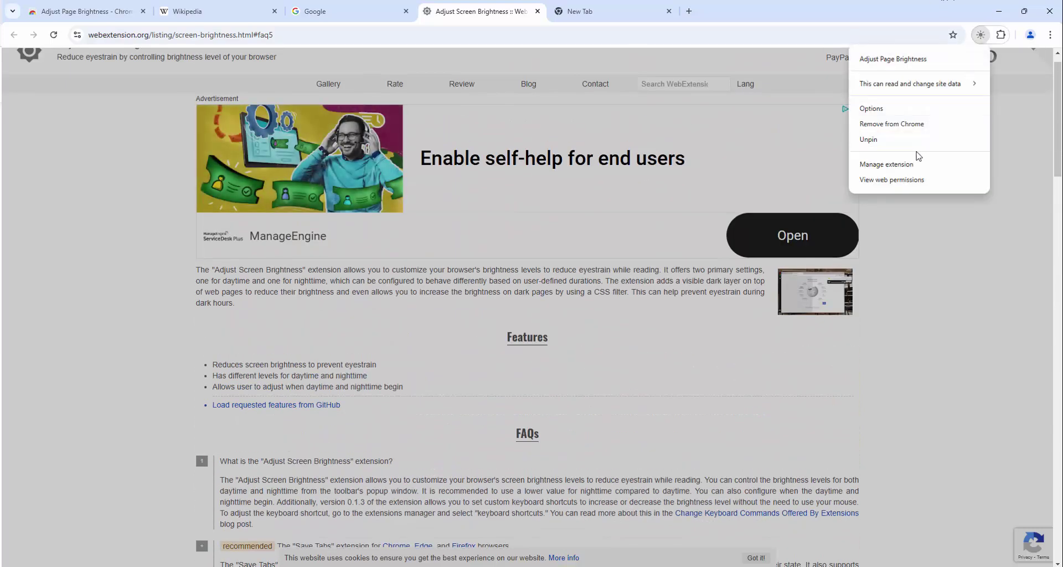
{"action": "left_click", "coordinate": [897, 114]}
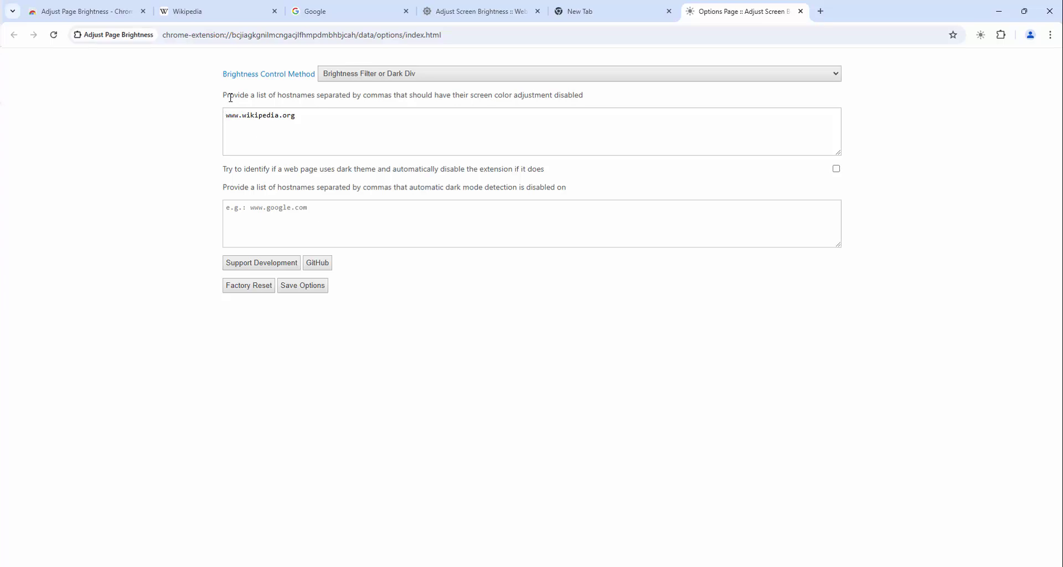
{"action": "left_click", "coordinate": [334, 124]}
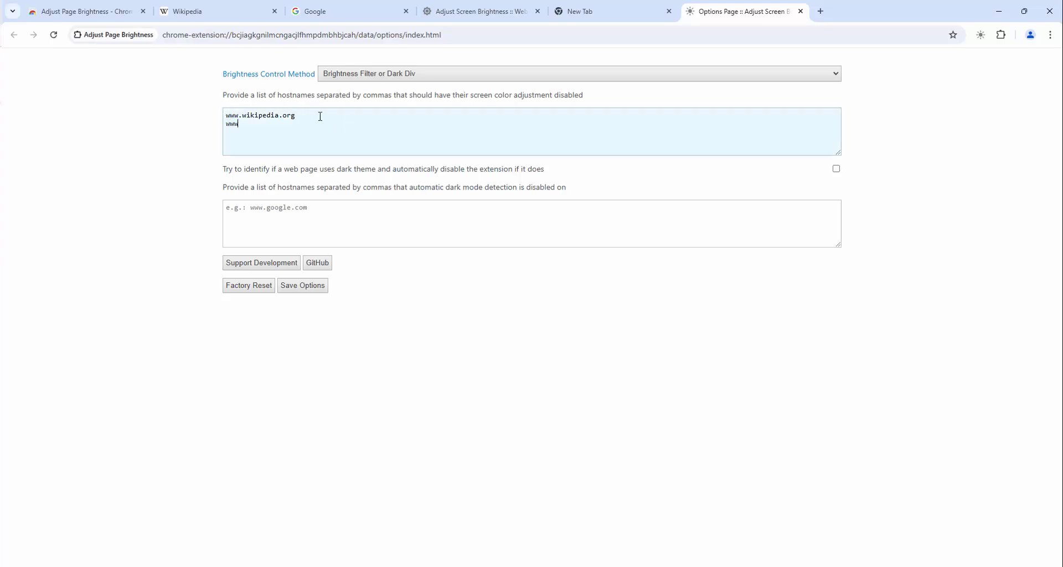
{"action": "type", "text": "www.google.co.uk"}
{"action": "left_click", "coordinate": [128, 210]}
{"action": "left_click", "coordinate": [372, 4]}
{"action": "left_click", "coordinate": [200, 39]}
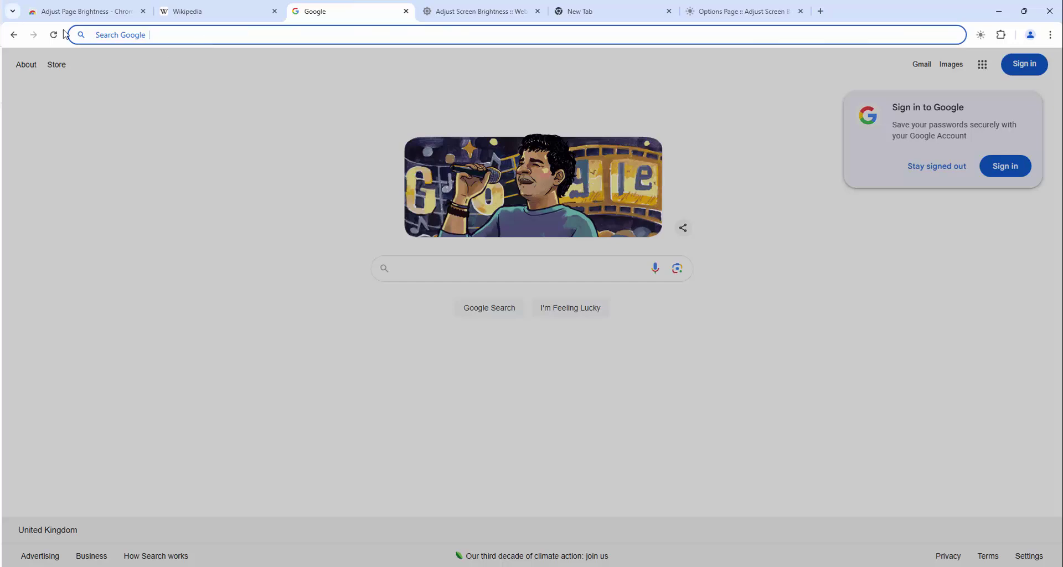
{"action": "type", "text": "google.com"}
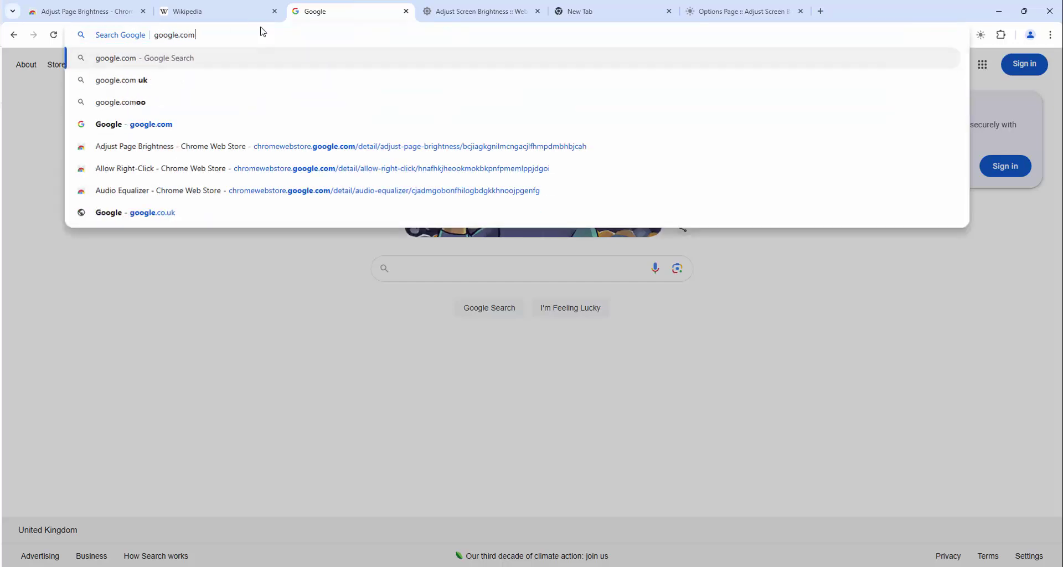
{"action": "key", "text": "Return"}
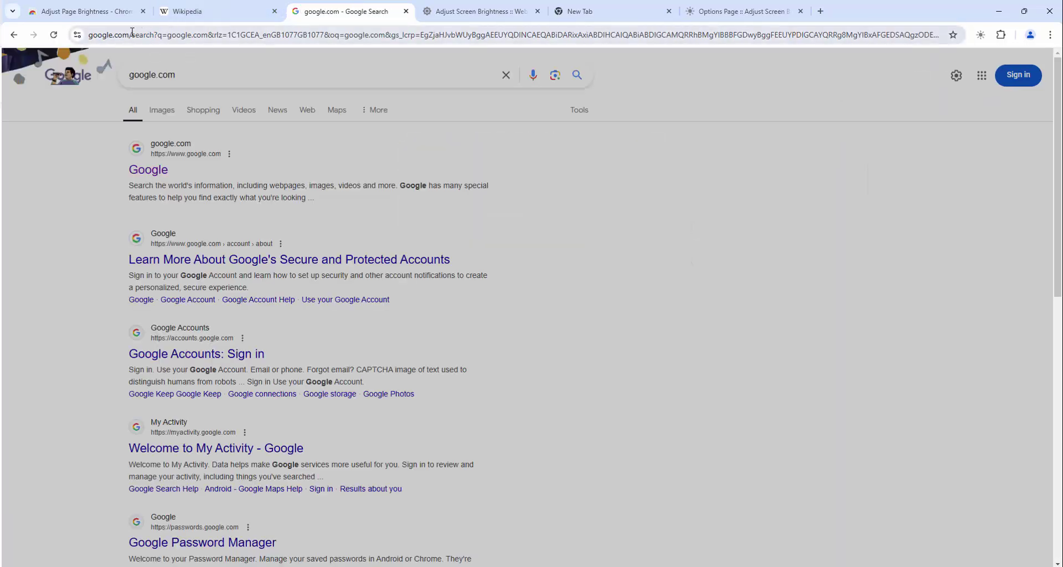
{"action": "left_click", "coordinate": [132, 34]}
{"action": "type", "text": "https://www.google.com/"}
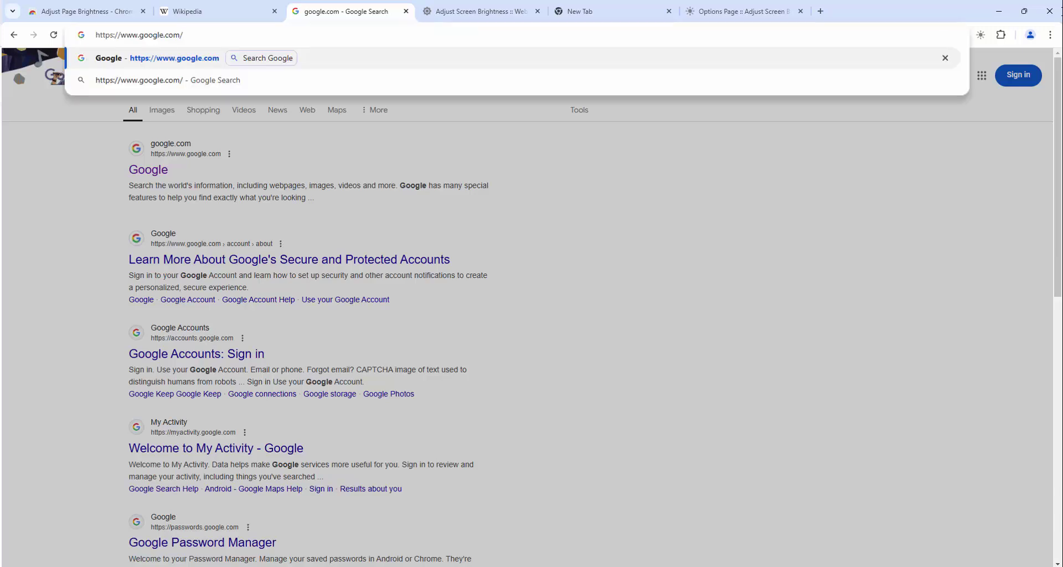
{"action": "key", "text": "ctrl+a"}
{"action": "key", "text": "Return"}
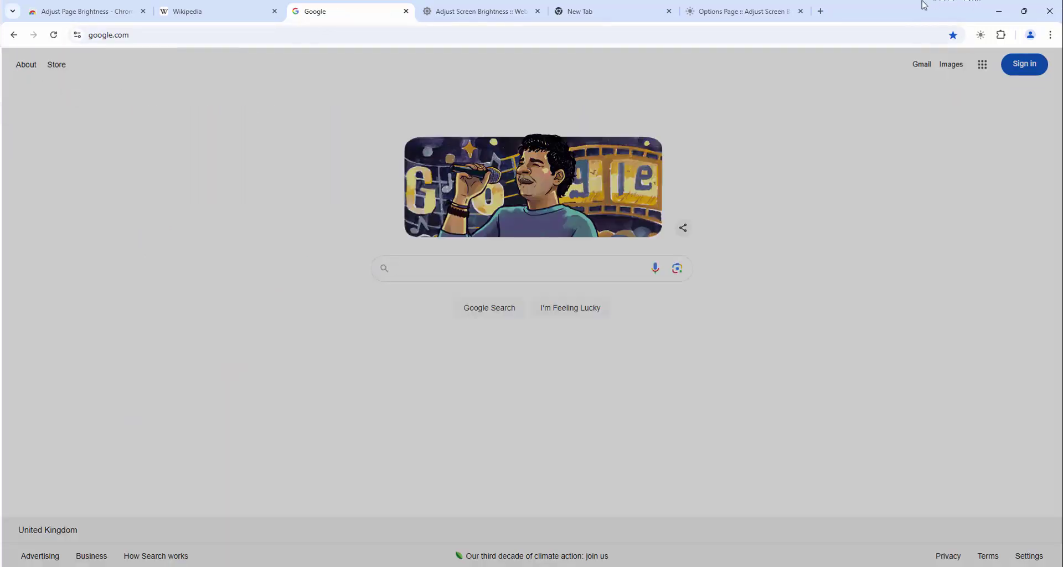
{"action": "left_click", "coordinate": [733, 10]}
{"action": "left_click", "coordinate": [273, 135]}
{"action": "key", "text": "ctrl+a"}
{"action": "left_click", "coordinate": [296, 124]}
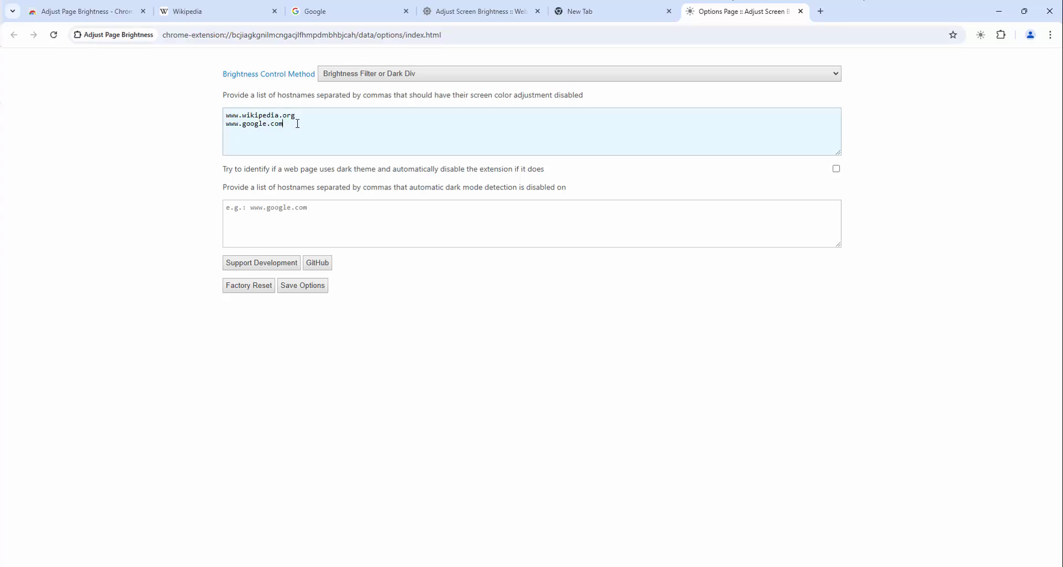
{"action": "left_click", "coordinate": [114, 199]}
{"action": "left_click", "coordinate": [306, 4]}
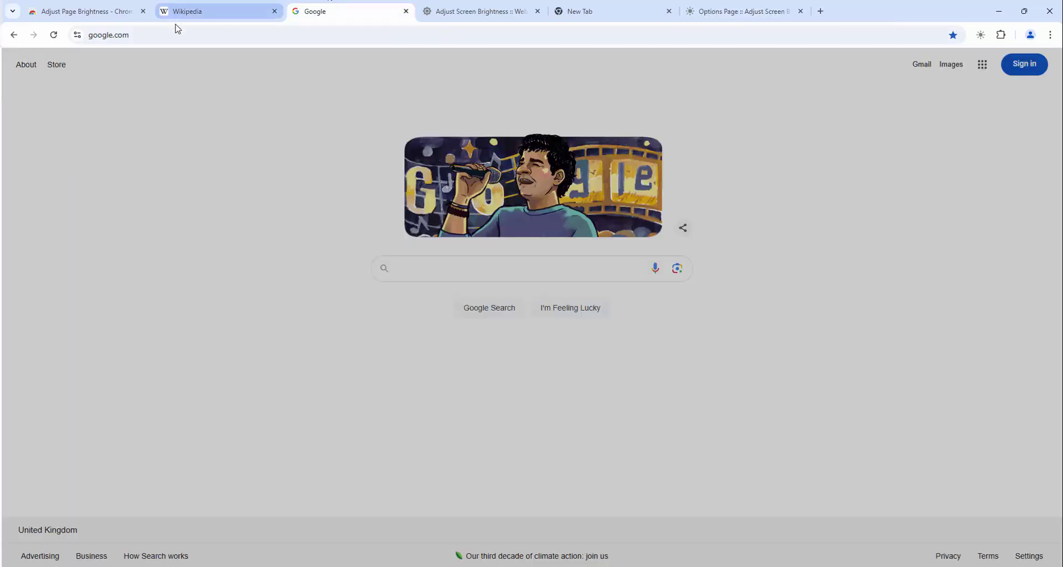
{"action": "left_click", "coordinate": [161, 32]}
{"action": "key", "text": "ctrl+c"}
{"action": "left_click", "coordinate": [730, 9]}
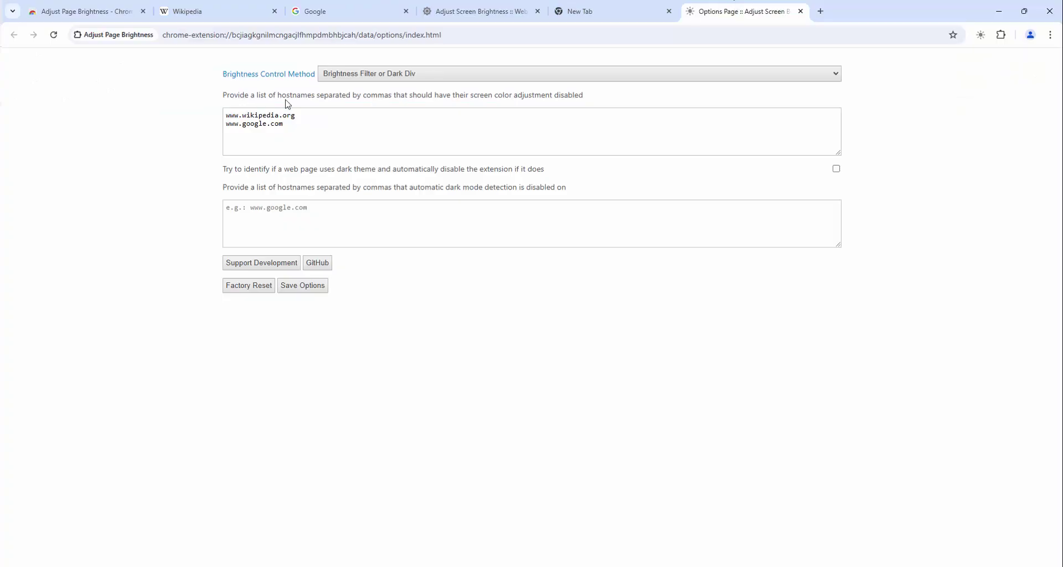
{"action": "left_click_drag", "start_coordinate": [225, 124], "coordinate": [285, 124]}
{"action": "key", "text": "ctrl+v"}
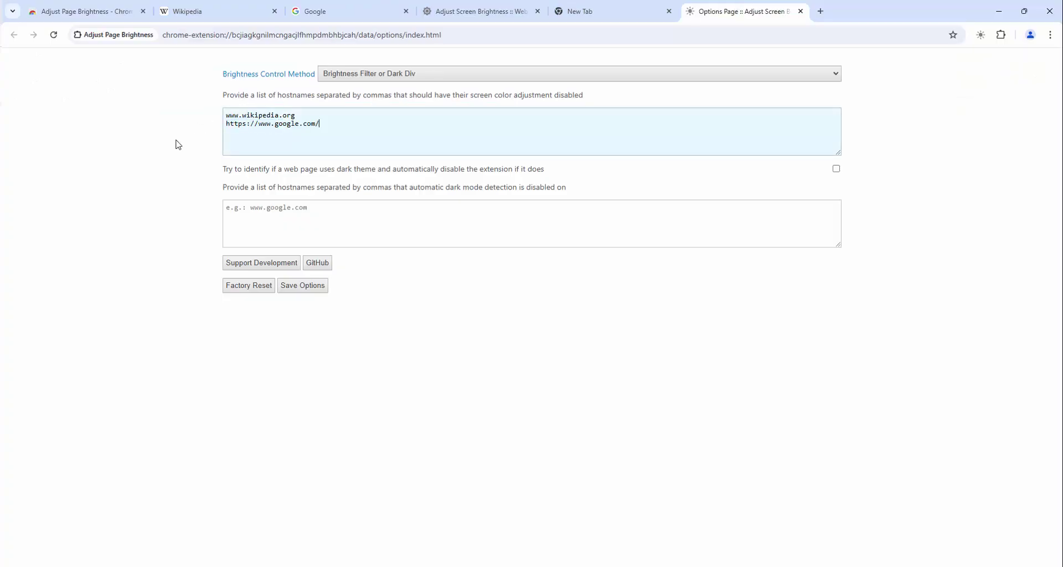
{"action": "left_click", "coordinate": [178, 145]}
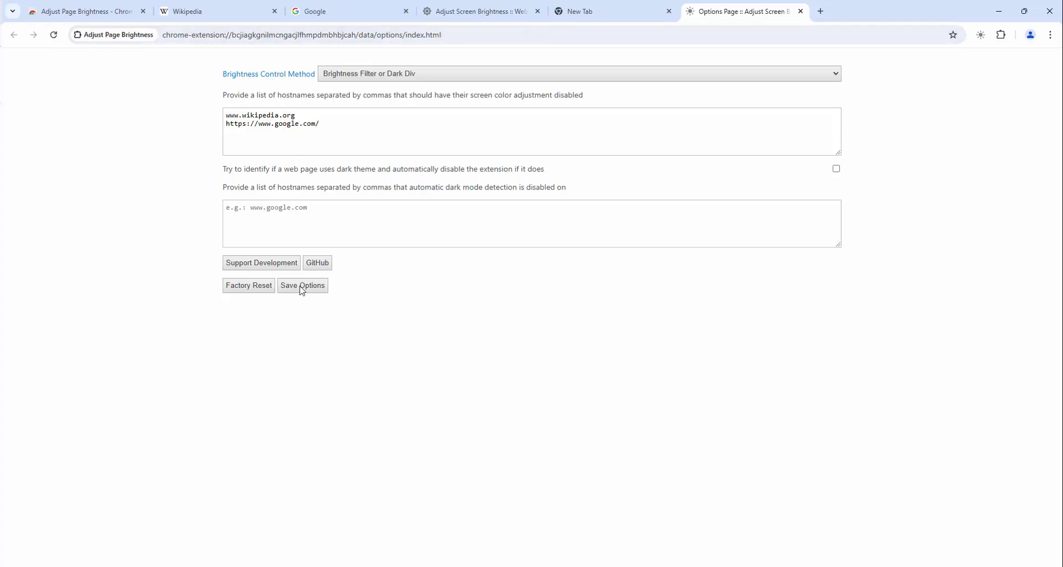
{"action": "left_click", "coordinate": [303, 286]}
{"action": "left_click", "coordinate": [392, 4]}
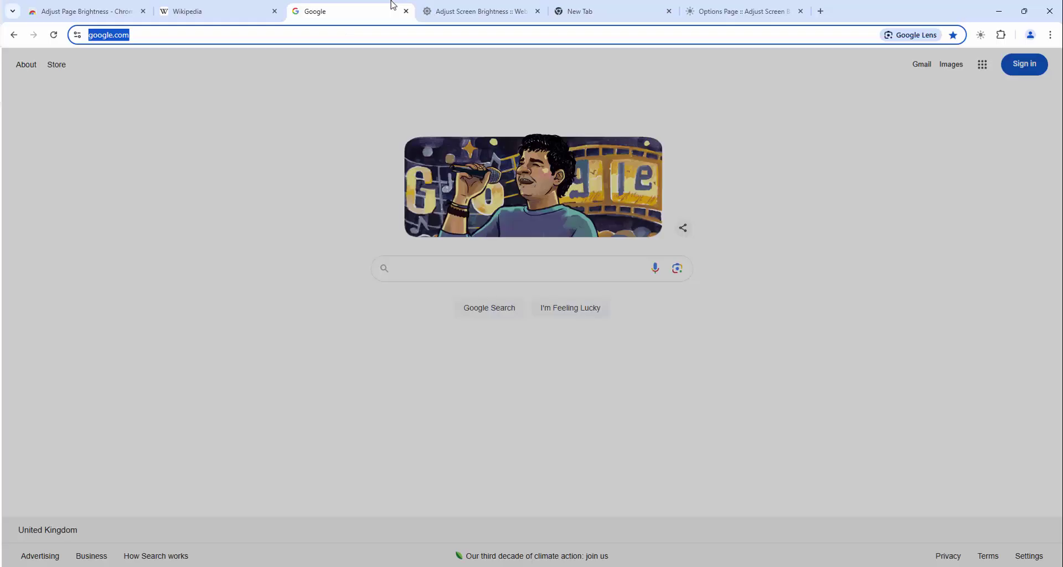
{"action": "left_click", "coordinate": [53, 35]}
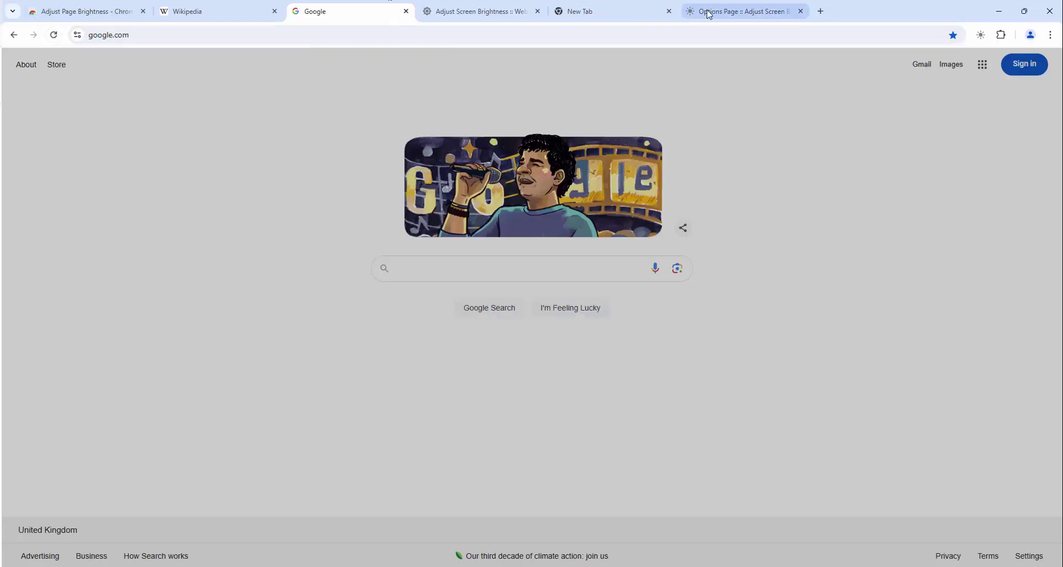
{"action": "left_click", "coordinate": [709, 15]}
{"action": "left_click_drag", "start_coordinate": [259, 126], "coordinate": [131, 128]}
{"action": "key", "text": "BackSpace"}
{"action": "left_click", "coordinate": [325, 126]}
{"action": "key", "text": "BackSpace"}
{"action": "left_click", "coordinate": [310, 285]}
{"action": "left_click", "coordinate": [376, 11]}
{"action": "left_click", "coordinate": [53, 35]}
{"action": "left_click", "coordinate": [717, 4]}
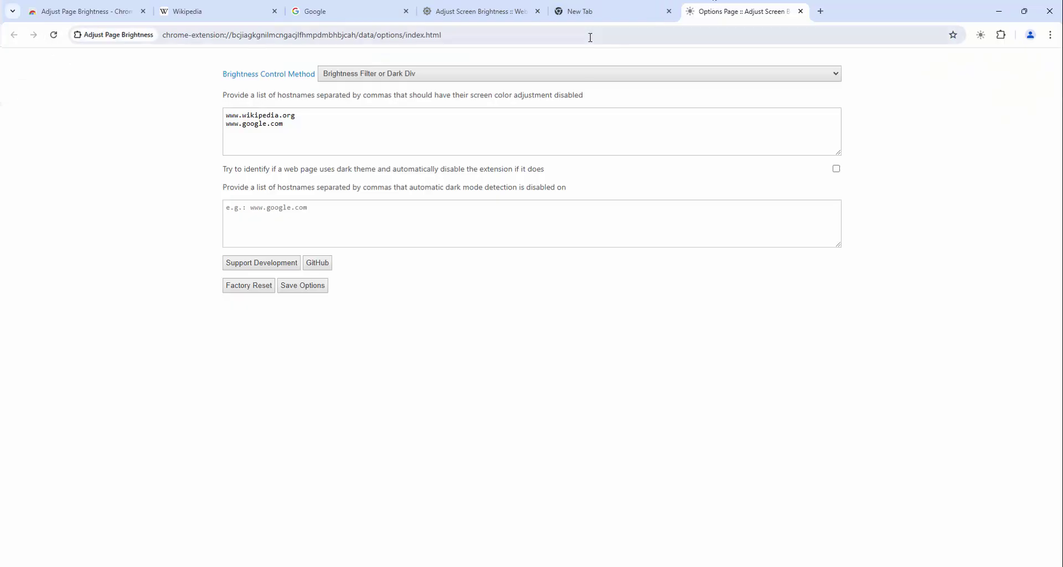
Disable the brightness adjustment for the Google page only and reload the extension's options page.
{"action": "left_click", "coordinate": [380, 6]}
{"action": "left_click", "coordinate": [983, 37]}
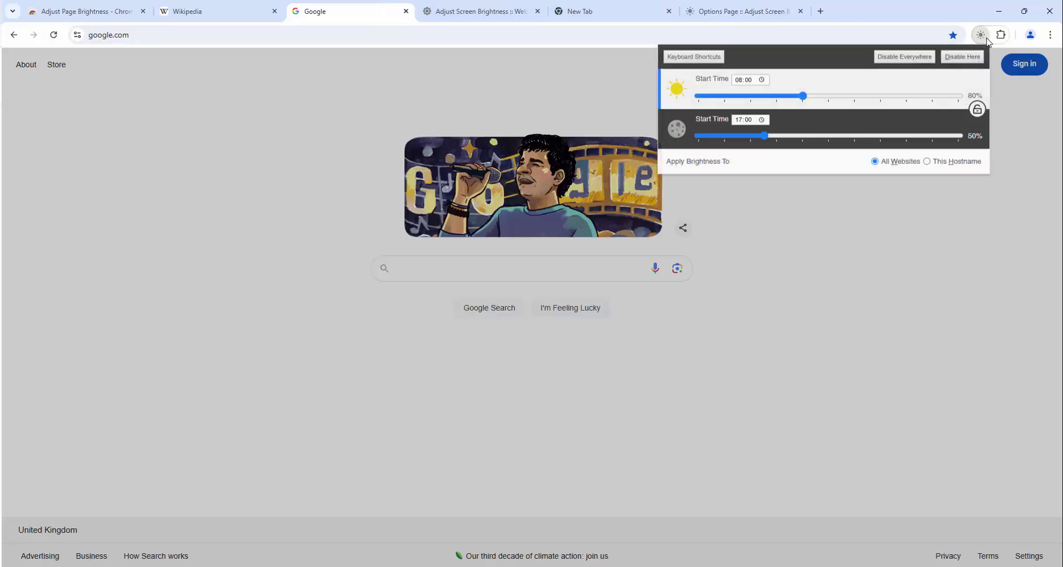
{"action": "left_click", "coordinate": [973, 64]}
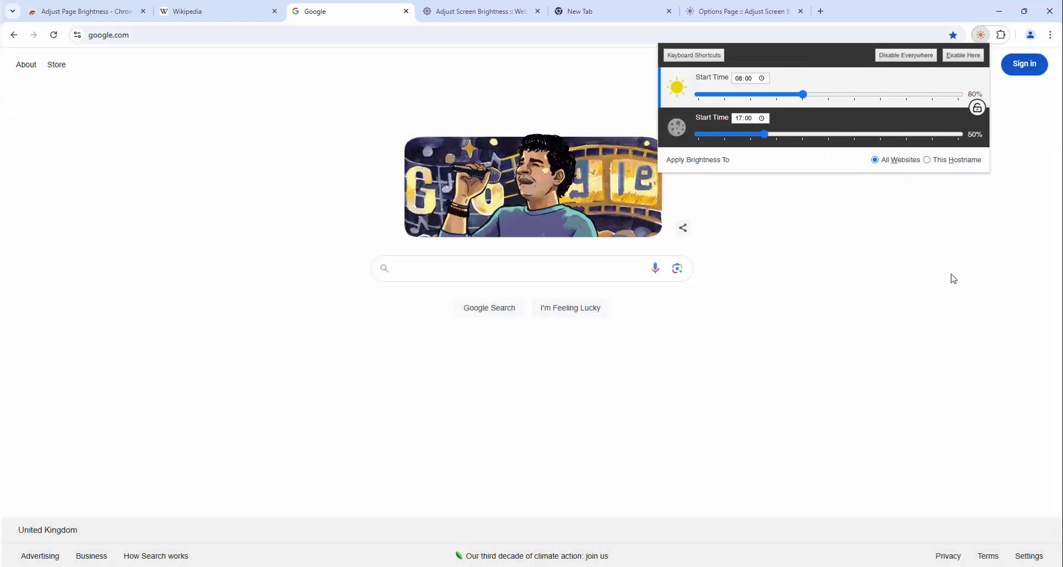
{"action": "left_click", "coordinate": [775, 7]}
{"action": "left_click", "coordinate": [54, 36]}
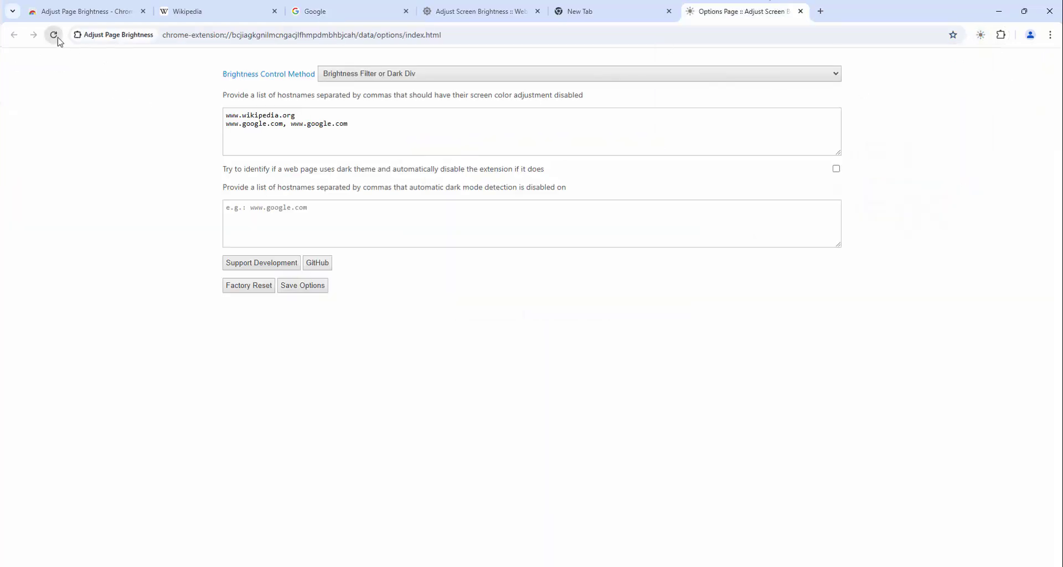
{"action": "left_click", "coordinate": [292, 125]}
{"action": "left_click_drag", "start_coordinate": [292, 126], "coordinate": [217, 126]}
{"action": "left_click", "coordinate": [242, 124]}
{"action": "left_click_drag", "start_coordinate": [284, 125], "coordinate": [207, 128]}
{"action": "key", "text": "BackSpace"}
{"action": "key", "text": "BackSpace"}
{"action": "left_click", "coordinate": [322, 289]}
{"action": "left_click", "coordinate": [336, 6]}
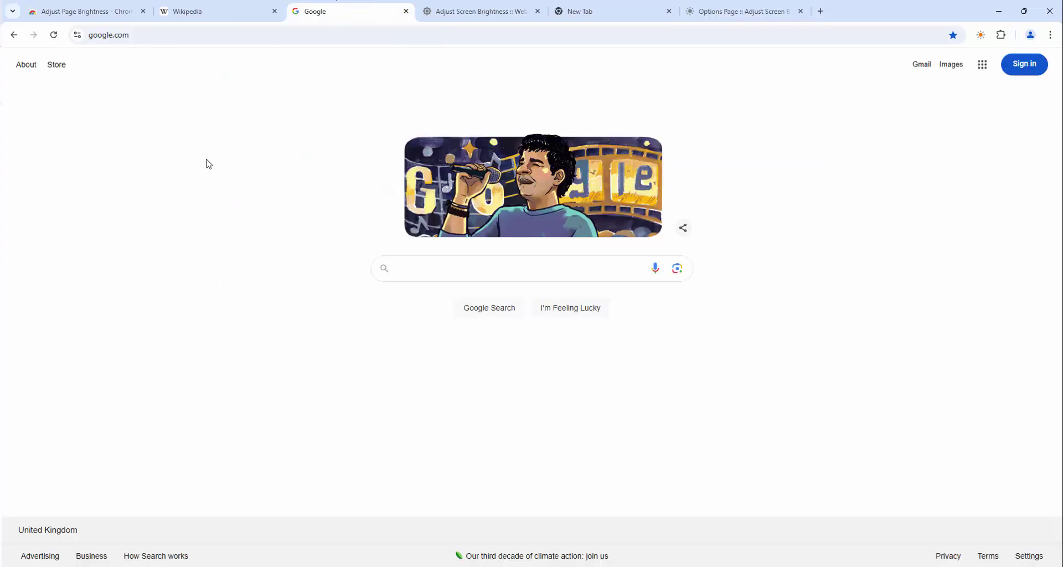
{"action": "left_click", "coordinate": [702, 6]}
{"action": "left_click_drag", "start_coordinate": [360, 115], "coordinate": [299, 115]}
{"action": "key", "text": "BackSpace"}
{"action": "left_click", "coordinate": [313, 288]}
{"action": "left_click", "coordinate": [376, 7]}
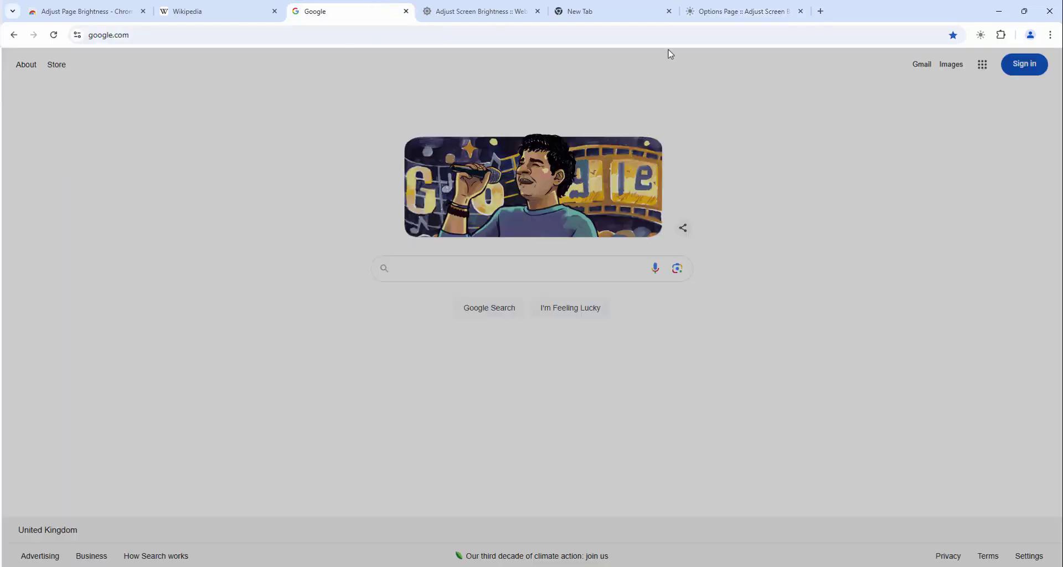
{"action": "left_click", "coordinate": [727, 3]}
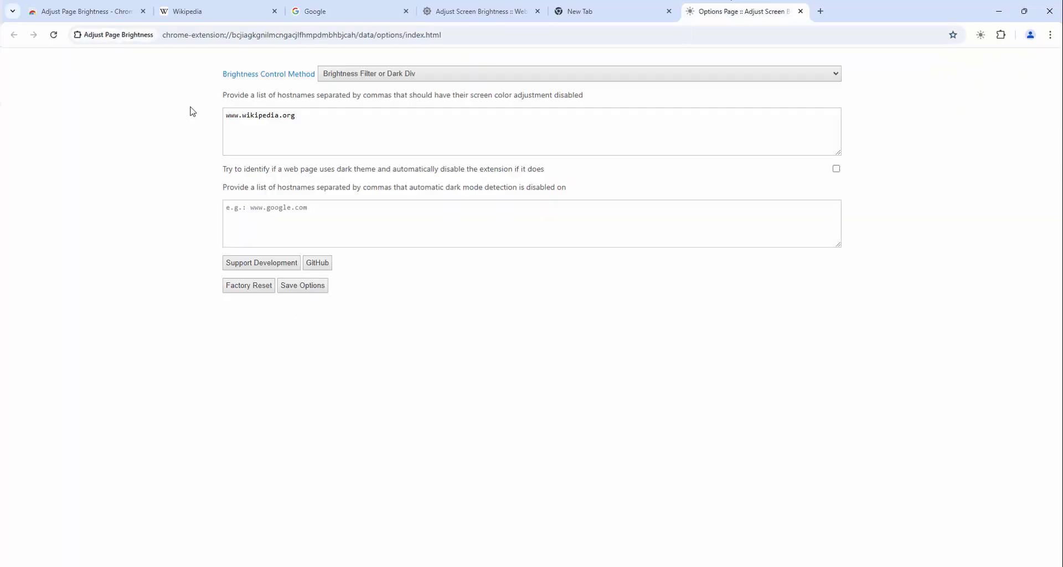
{"action": "left_click", "coordinate": [365, 8]}
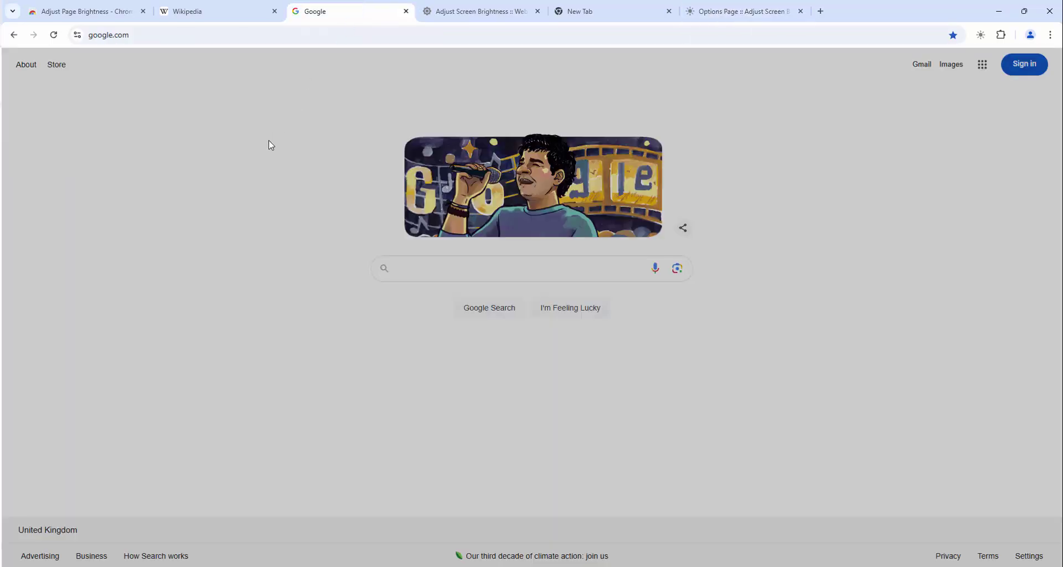